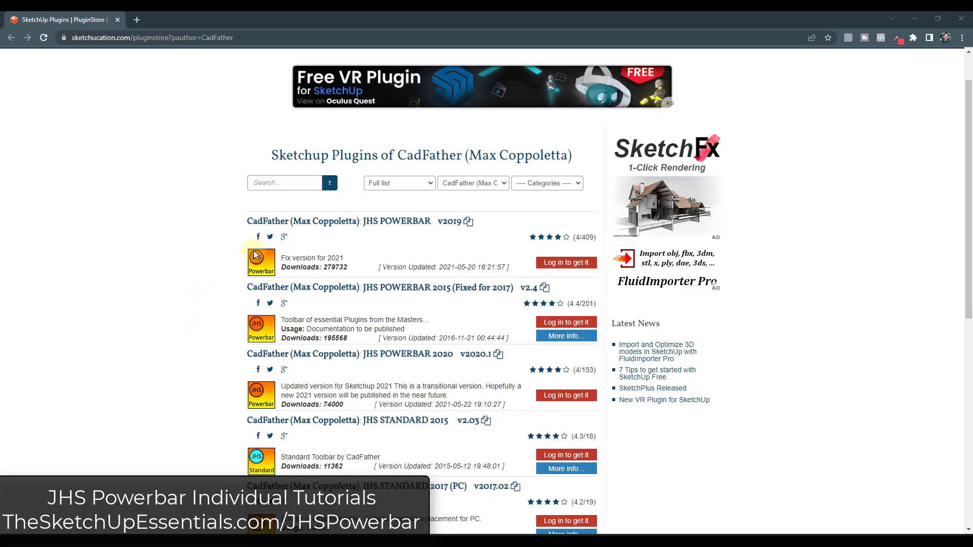
Step: Scroll the author's plugin list and open the JHS POWERBAR 2020 page
scroll(326, 188, up, 1)
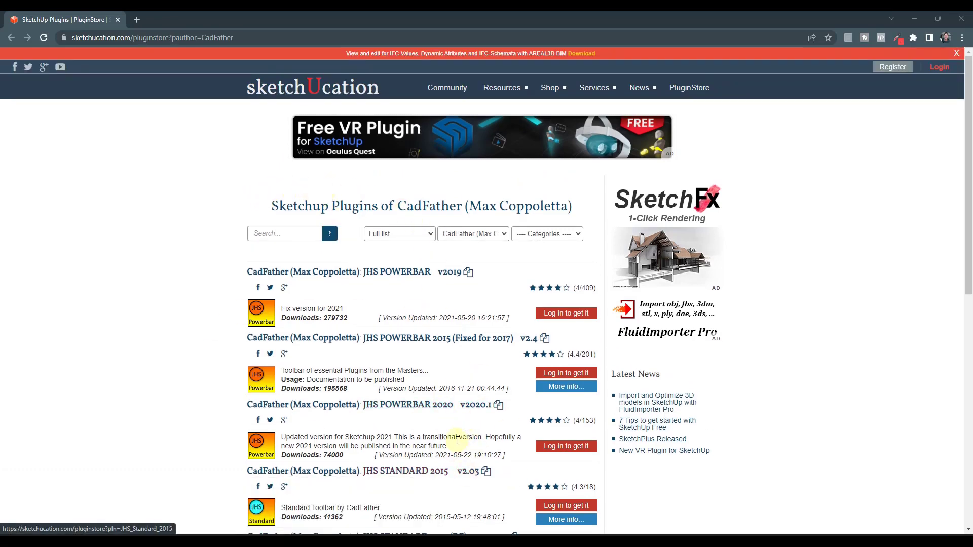
scroll(455, 438, down, 3)
scroll(446, 429, down, 3)
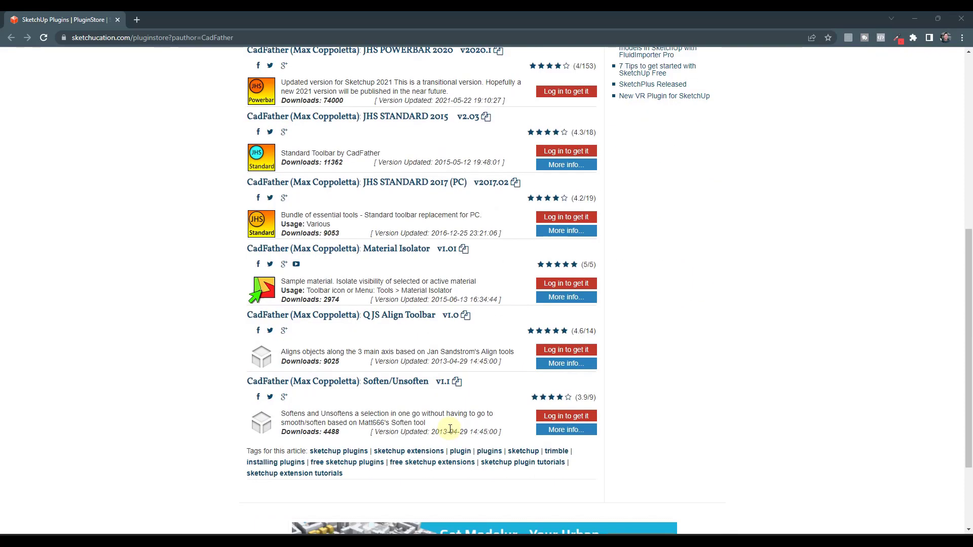
scroll(446, 428, up, 4)
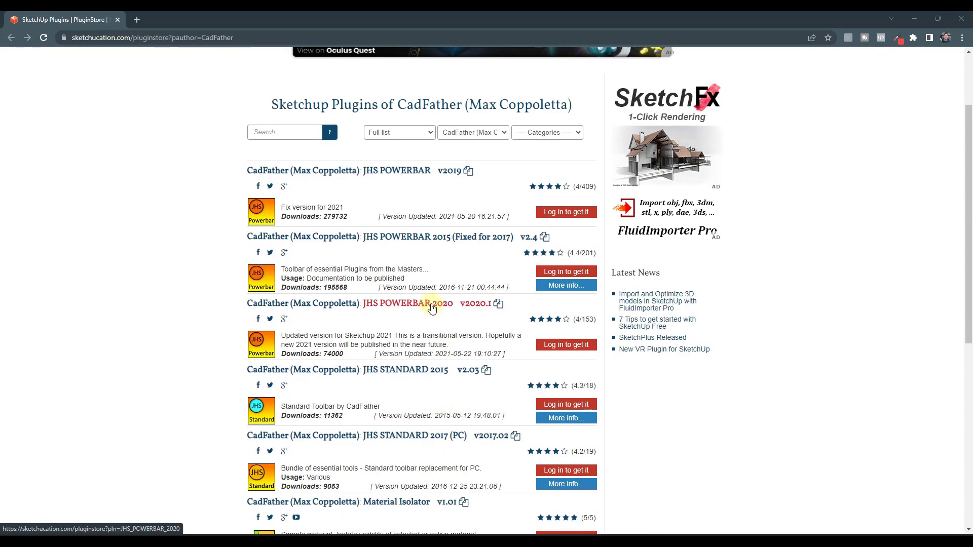
click(434, 307)
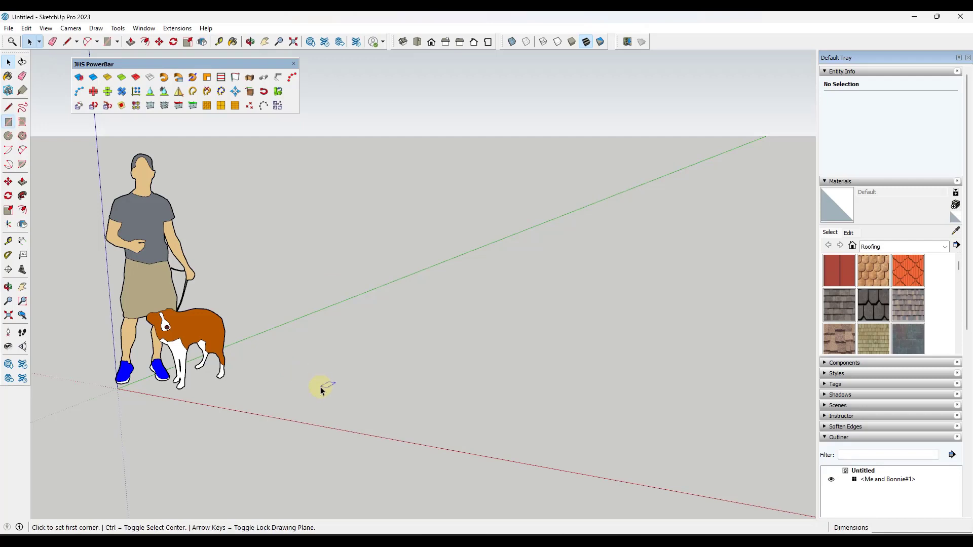
Step: Draw a ground rectangle beside the man and dog figure and window-select its face and edges
click(288, 392)
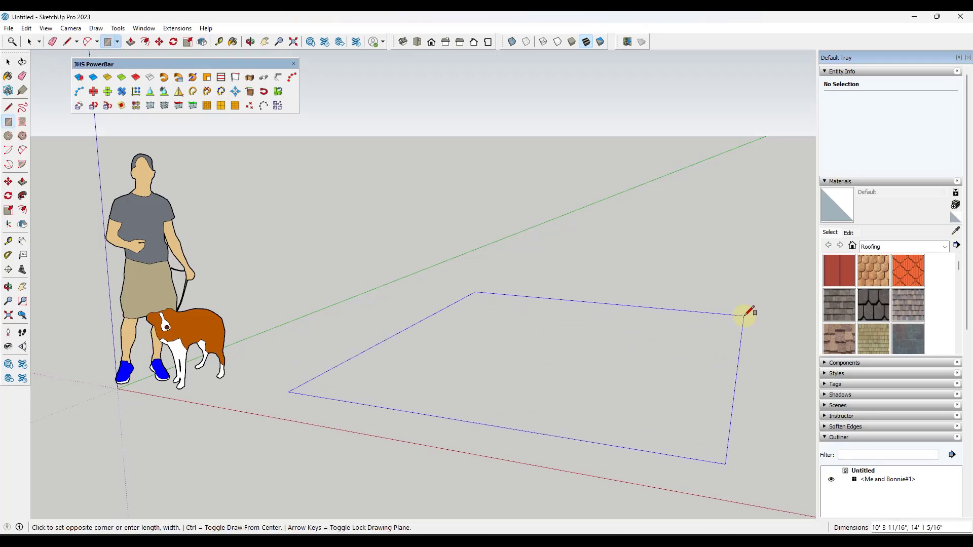
click(745, 314)
key(space)
scroll(680, 278, down, 3)
scroll(517, 265, up, 2)
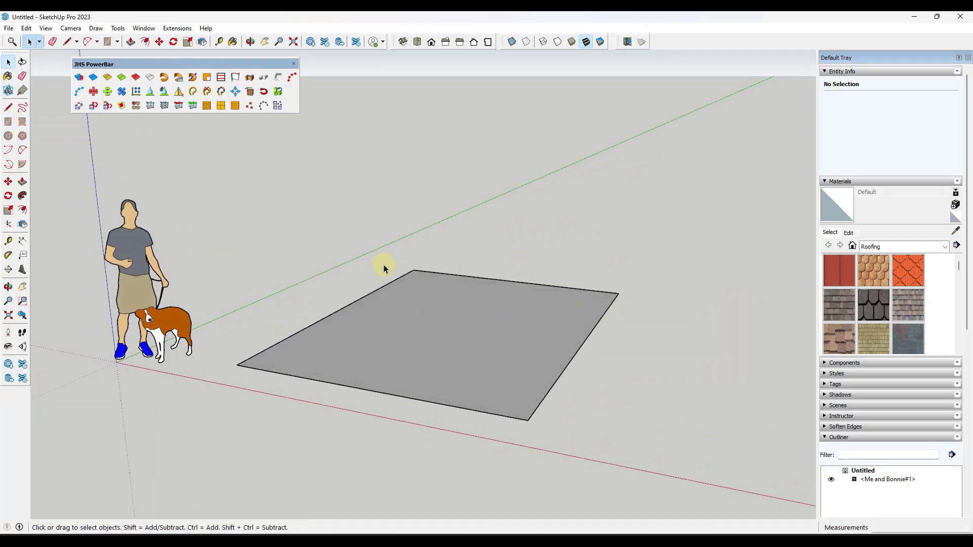
scroll(384, 268, down, 2)
drag(267, 226, 649, 404)
scroll(495, 347, up, 2)
scroll(495, 347, up, 1)
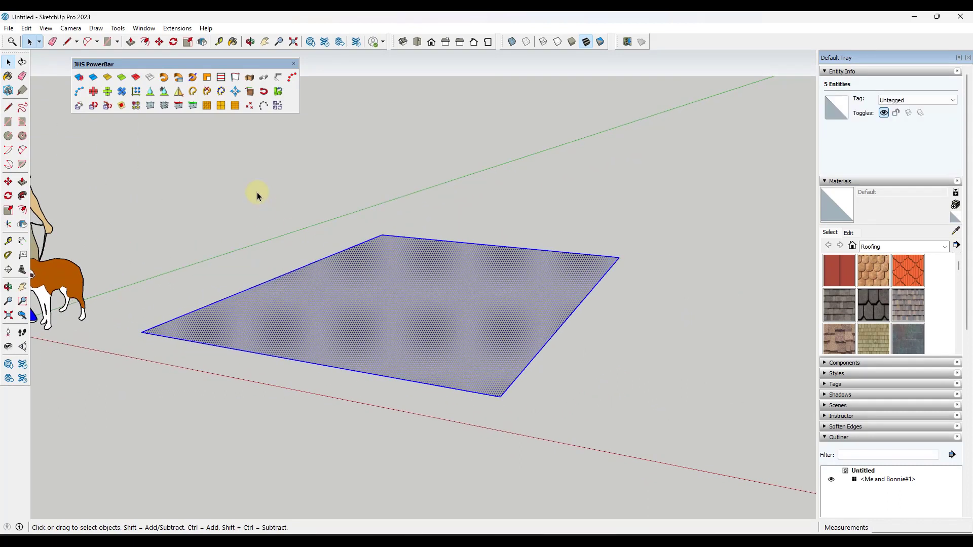
Step: Split the rectangle into 5 by 5 panels with JHS PowerBar Split Up, then orbit to view it
click(235, 105)
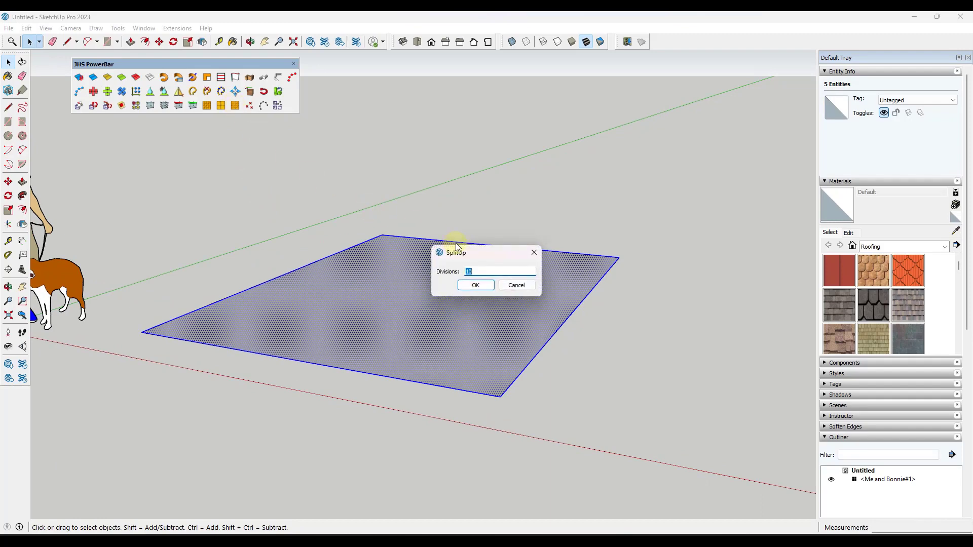
key(Return)
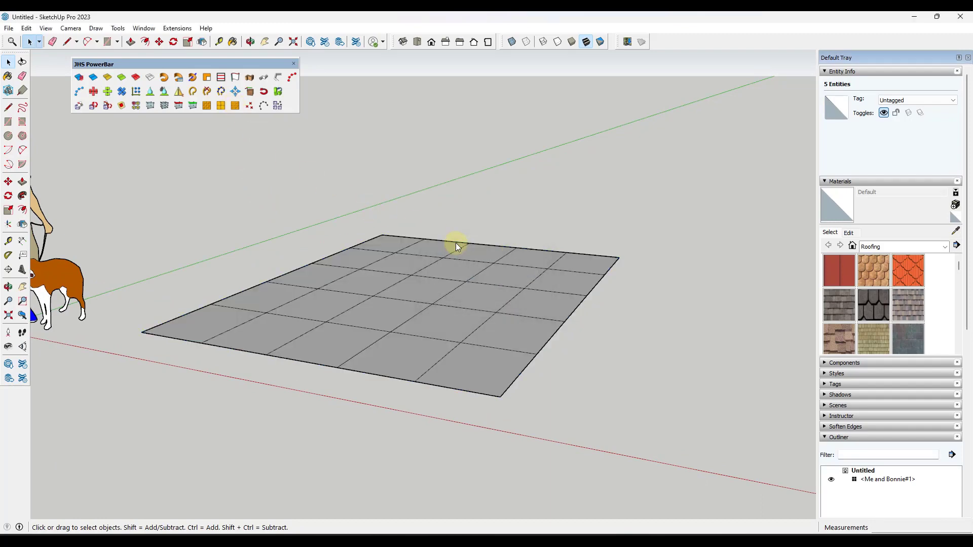
mouse_move(387, 278)
middle_down()
mouse_move(387, 326)
mouse_move(382, 284)
middle_up()
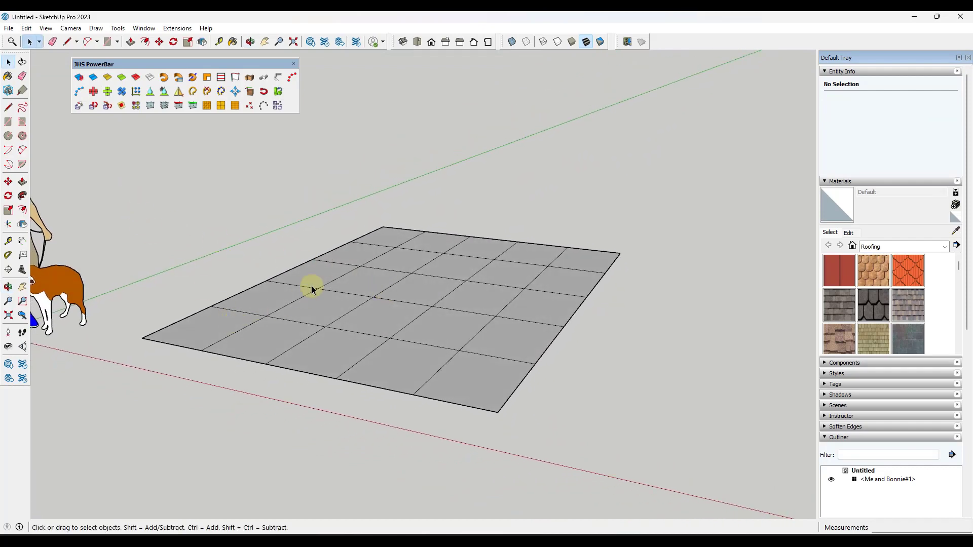
mouse_move(314, 282)
middle_down()
mouse_move(304, 428)
mouse_move(311, 502)
mouse_move(337, 294)
mouse_move(354, 311)
mouse_move(358, 272)
middle_up()
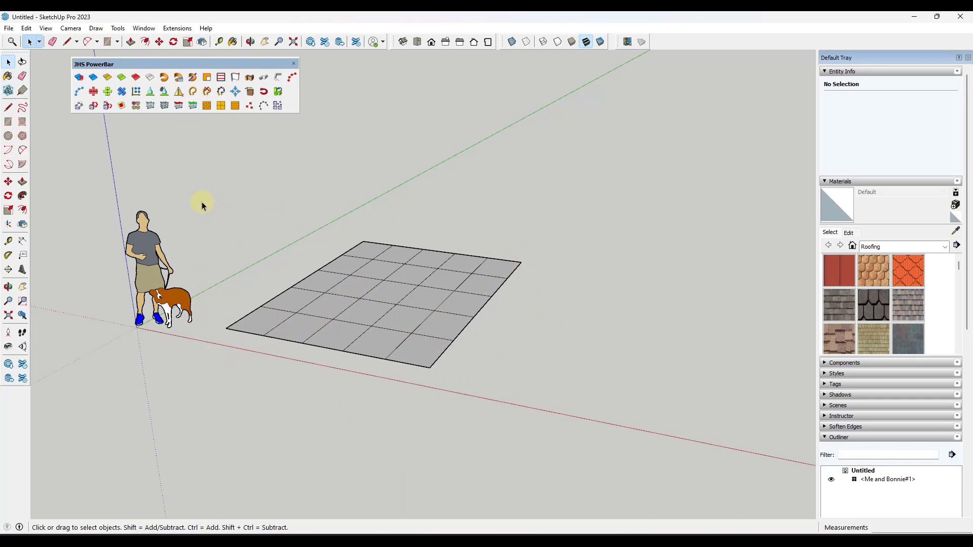
Step: Select the whole grid, add C-Points at all 36 vertices, then clear the selection
drag(202, 205, 588, 398)
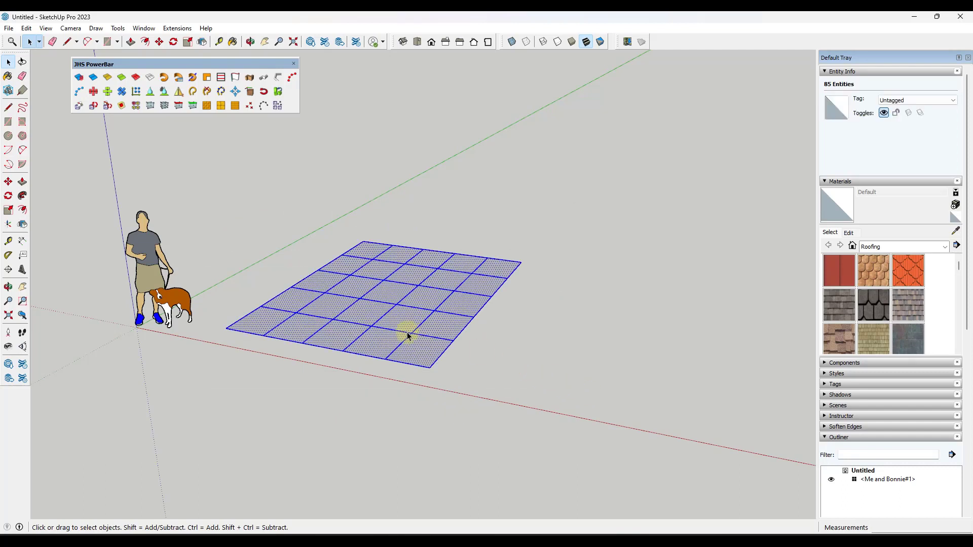
click(248, 105)
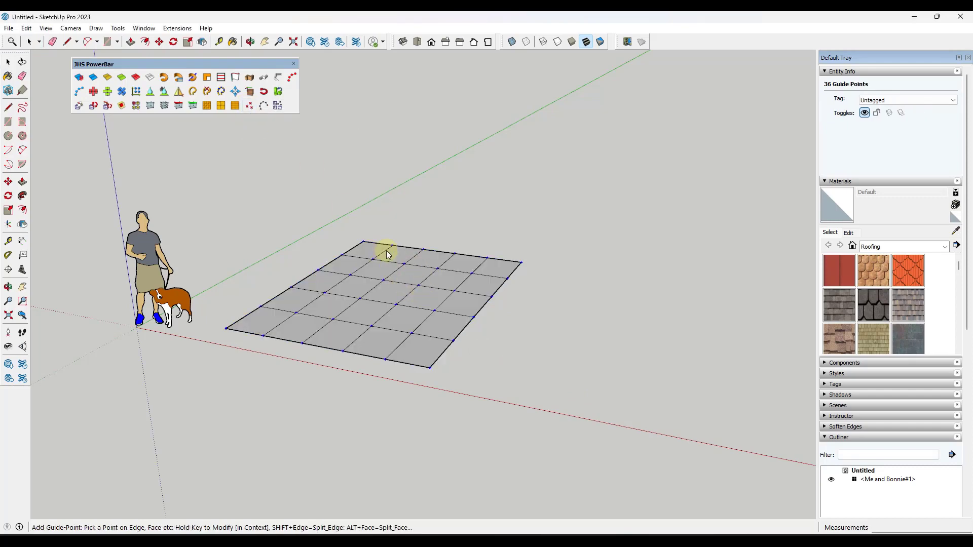
key(o)
drag(370, 343, 344, 339)
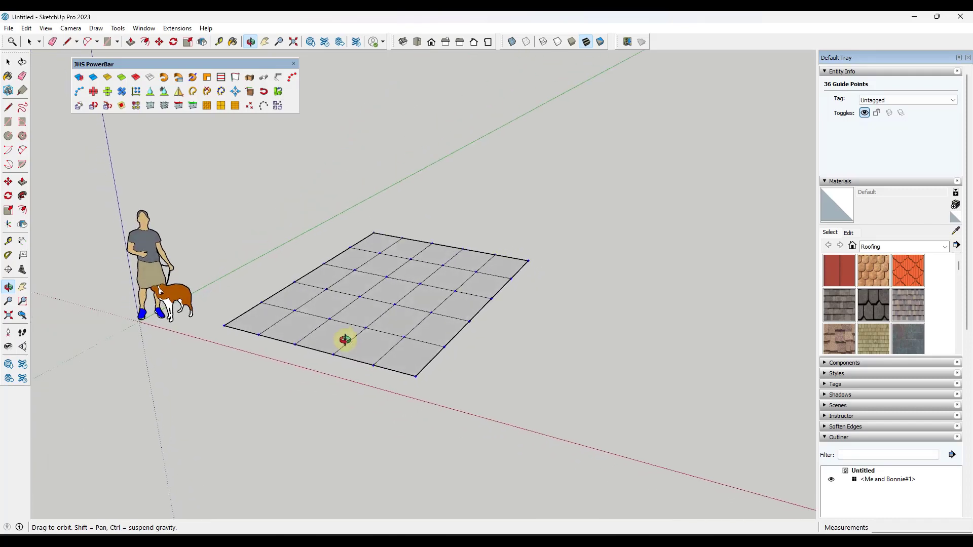
middle_drag(345, 340, 348, 333)
scroll(365, 324, up, 2)
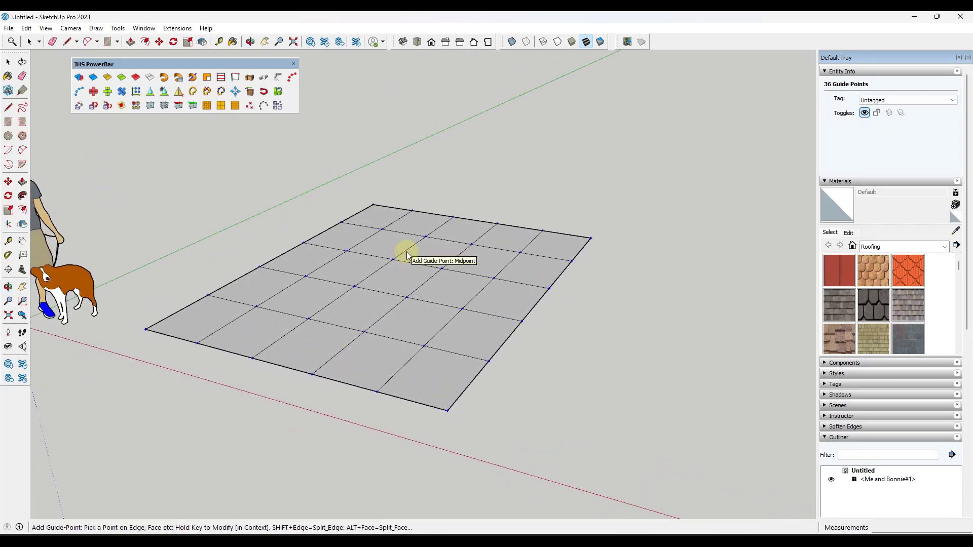
scroll(406, 255, down, 2)
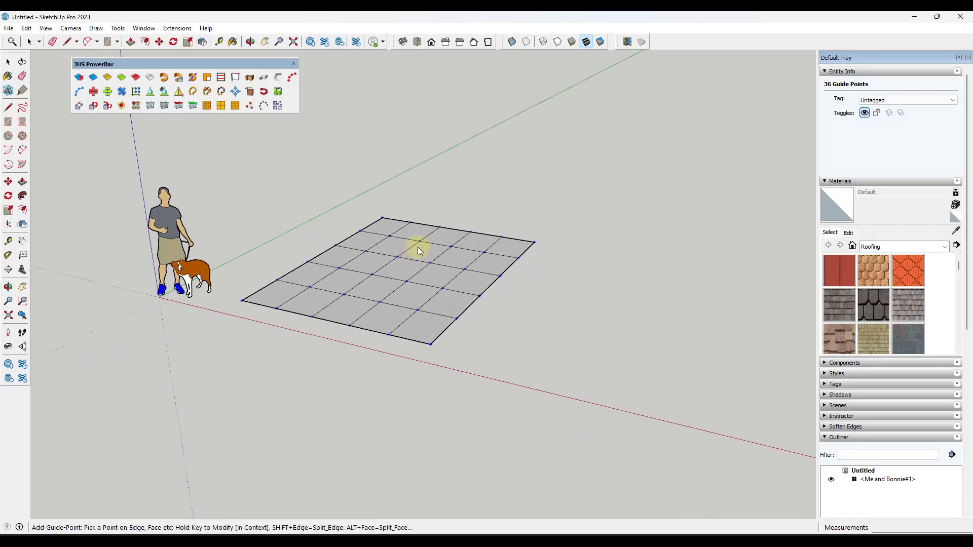
click(30, 42)
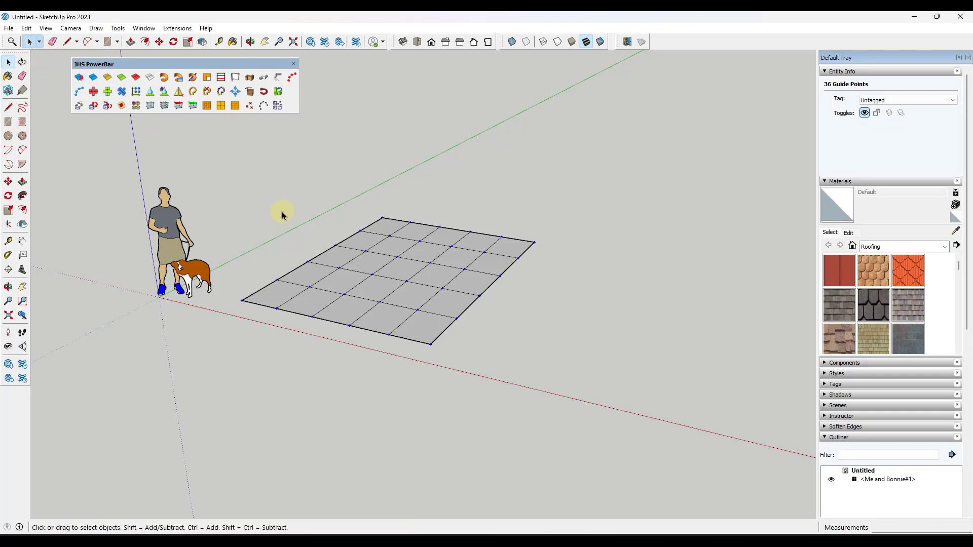
click(305, 228)
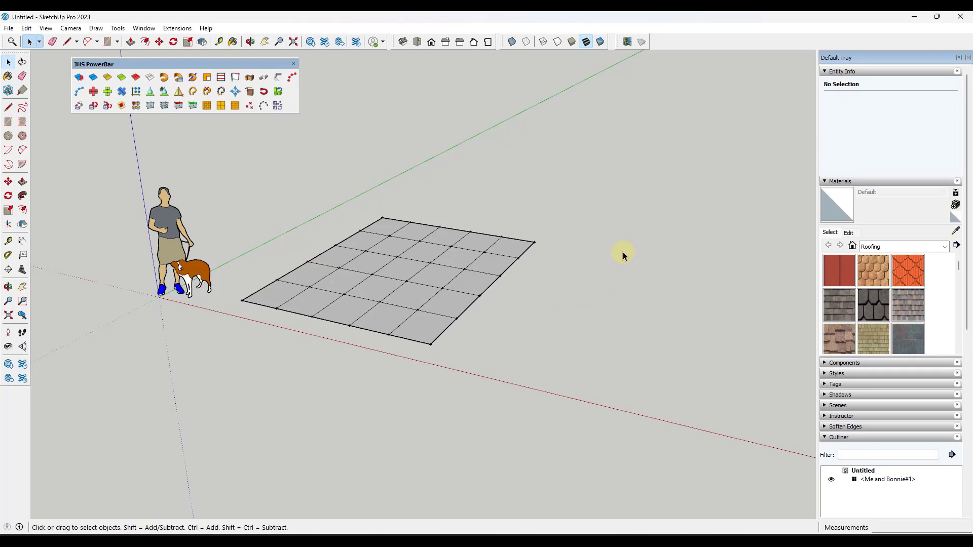
Step: Make the selected grid a group and hide it, leaving the 36 guide points
triple_click(283, 296)
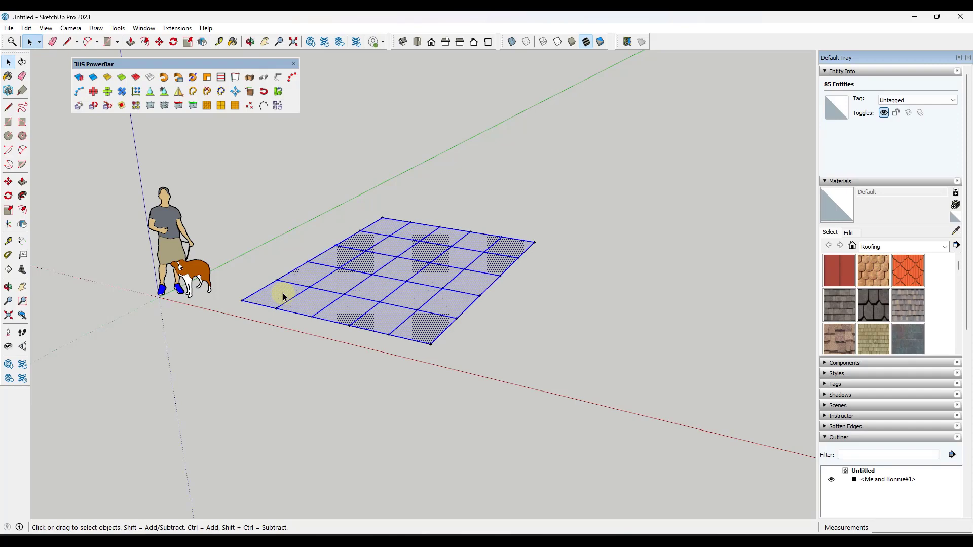
right_click(283, 297)
click(335, 106)
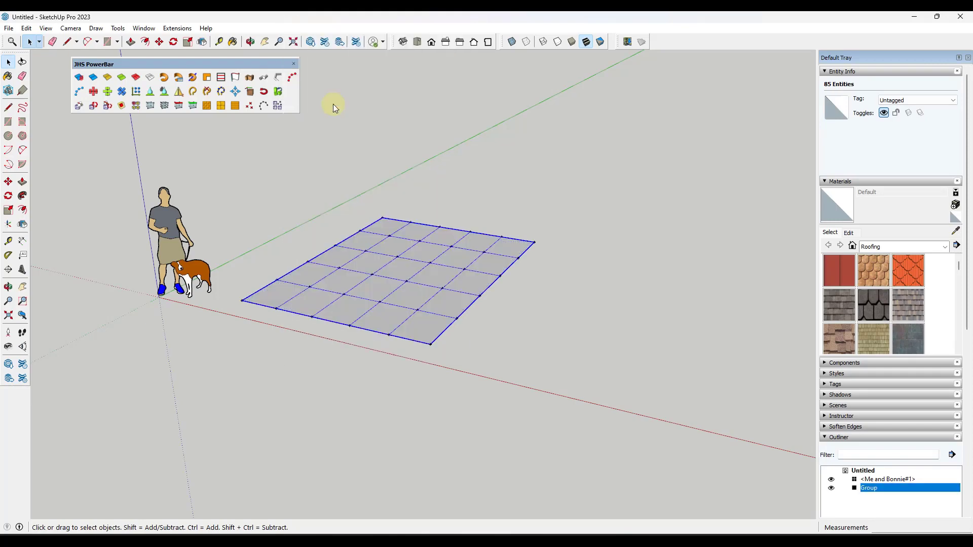
right_click(418, 274)
click(451, 39)
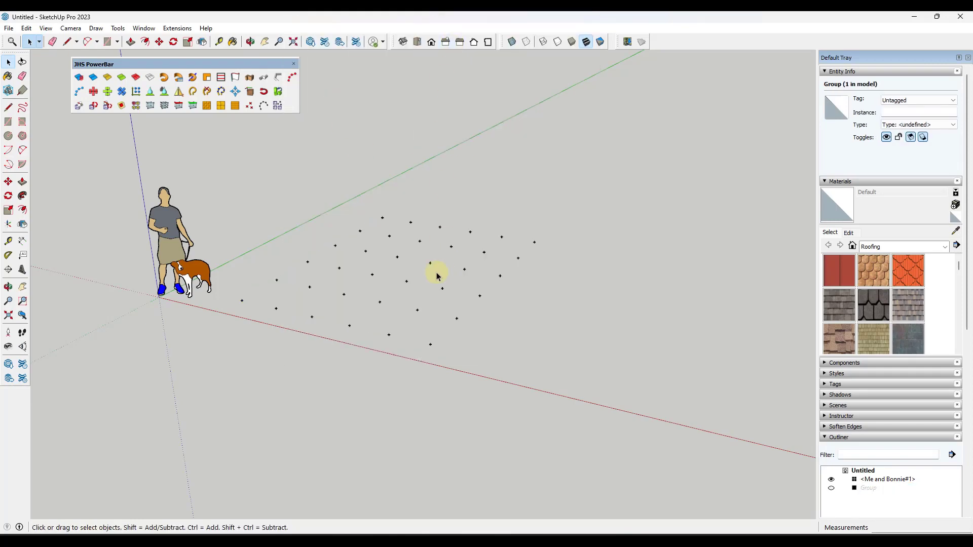
scroll(278, 298, up, 4)
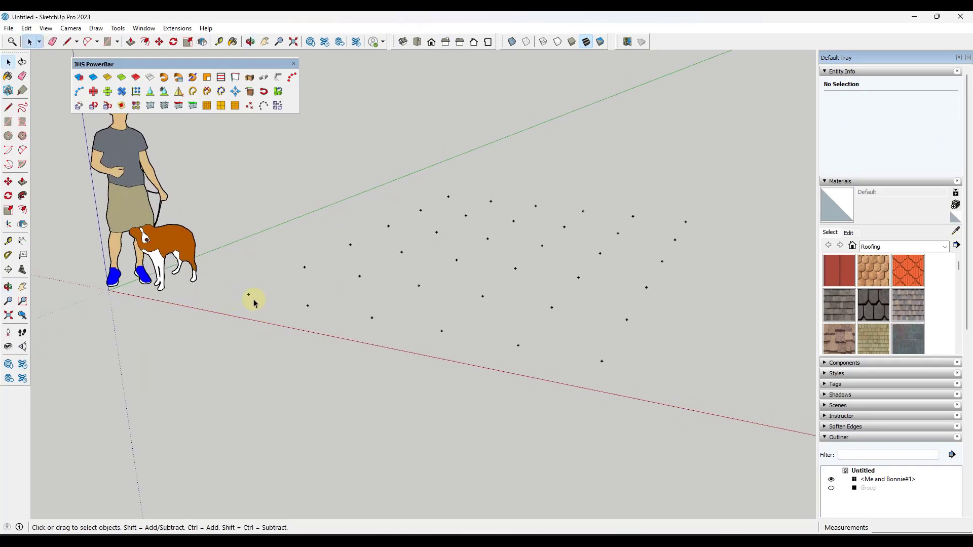
Step: Draw a vertical helper line from a guide point straight down to the ground
key(l)
click(249, 295)
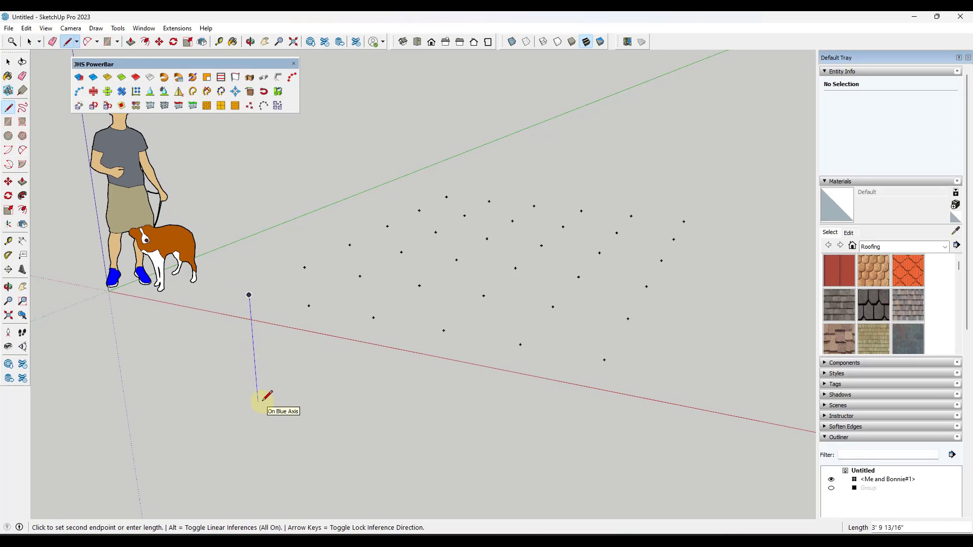
click(260, 399)
middle_drag(259, 393, 317, 285)
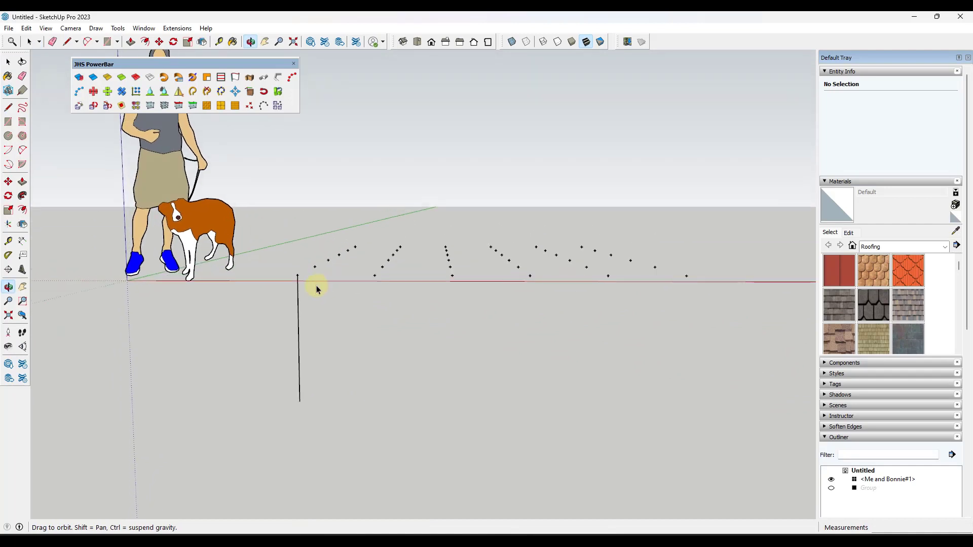
key(space)
Step: Draw two chained arcs along the line, top to midpoint and midpoint to bottom
key(a)
click(298, 275)
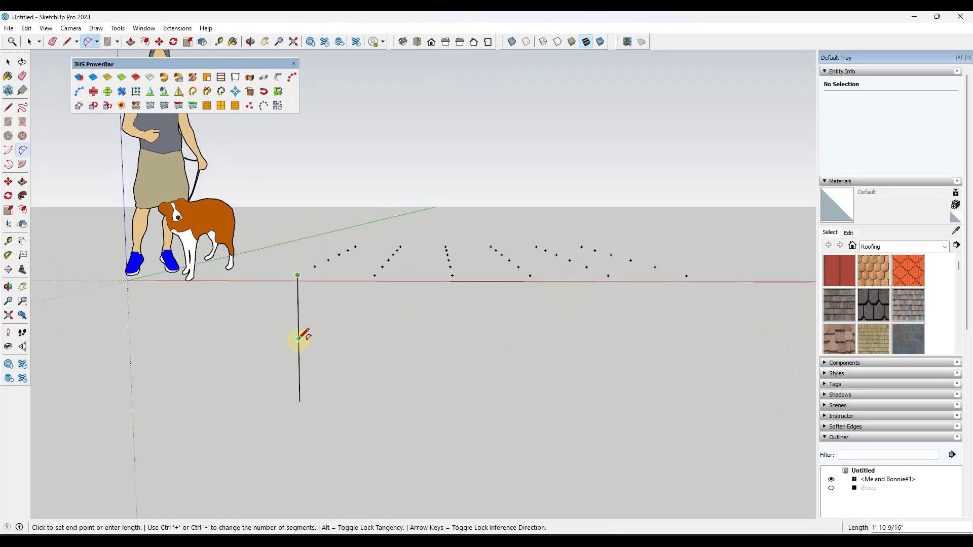
click(298, 340)
scroll(306, 327, up, 1)
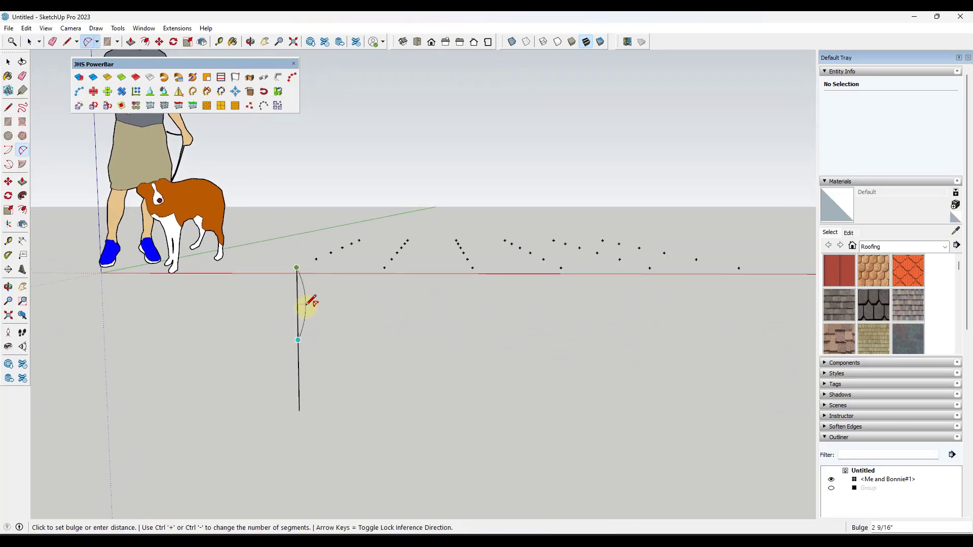
scroll(310, 301, up, 3)
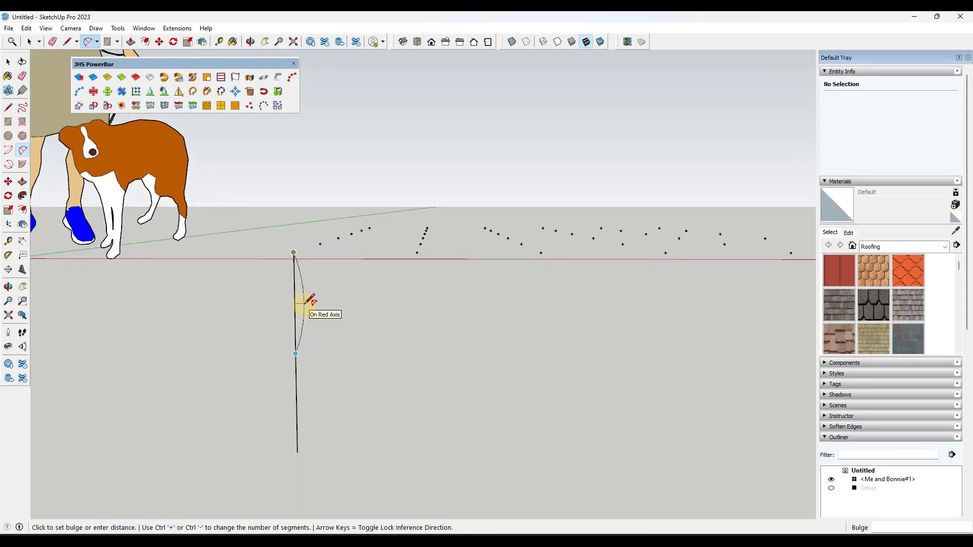
click(305, 304)
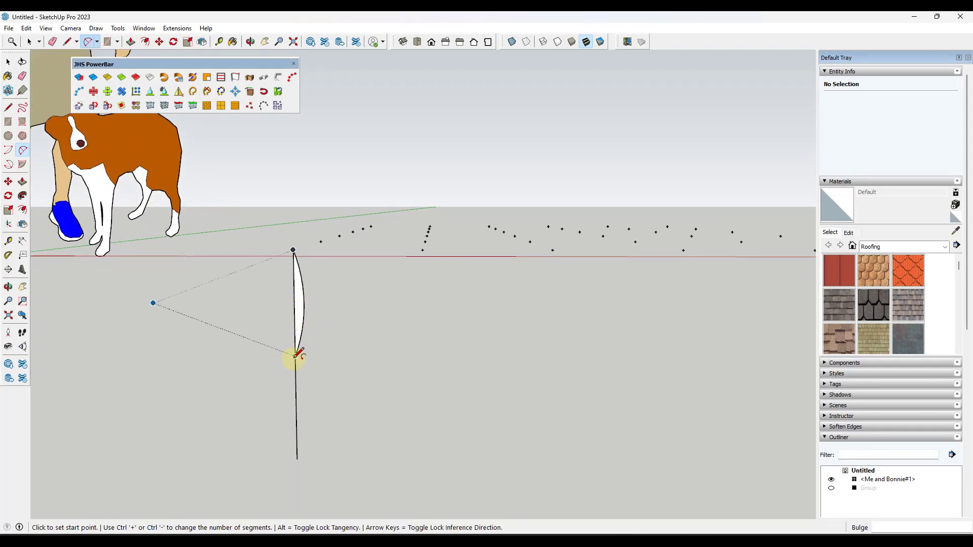
click(298, 459)
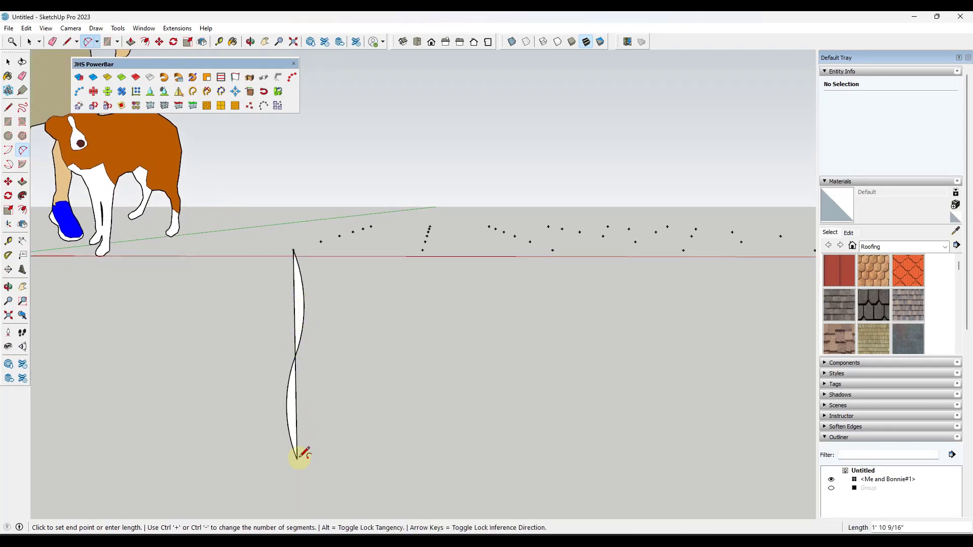
key(space)
Step: Erase the upper and lower straight edges and their faces, leaving the S-curve
key(e)
click(301, 292)
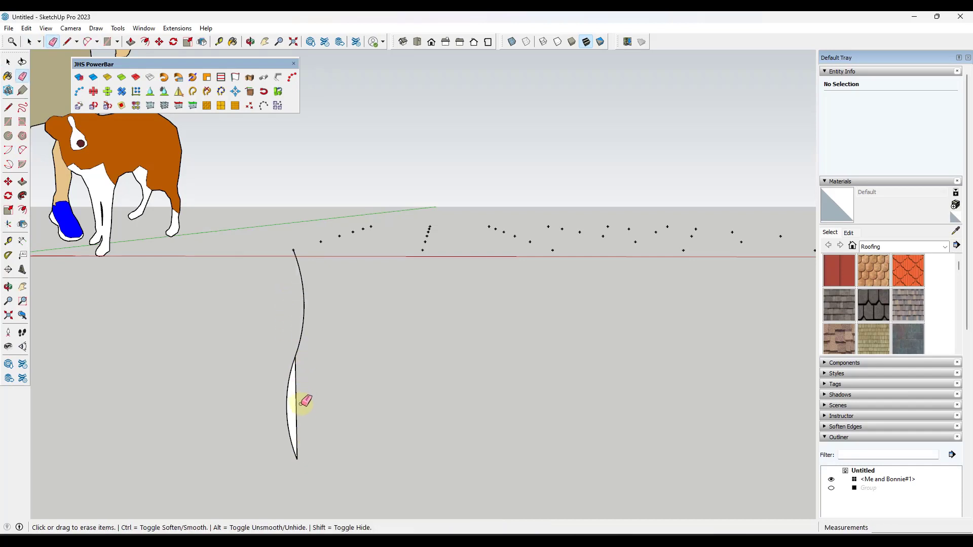
click(294, 394)
key(space)
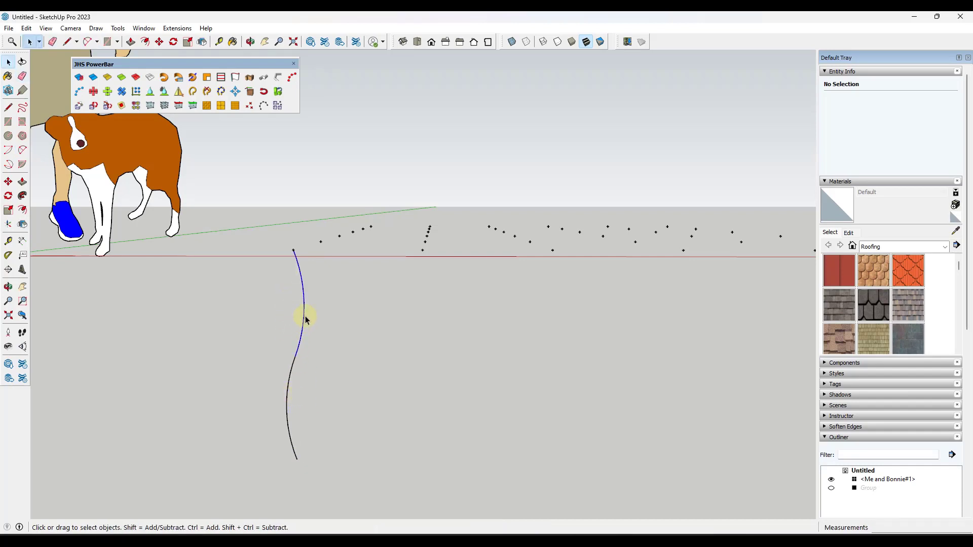
Step: Select both arcs of the S-curve and choose Make Component
click(304, 318)
shift+click(299, 341)
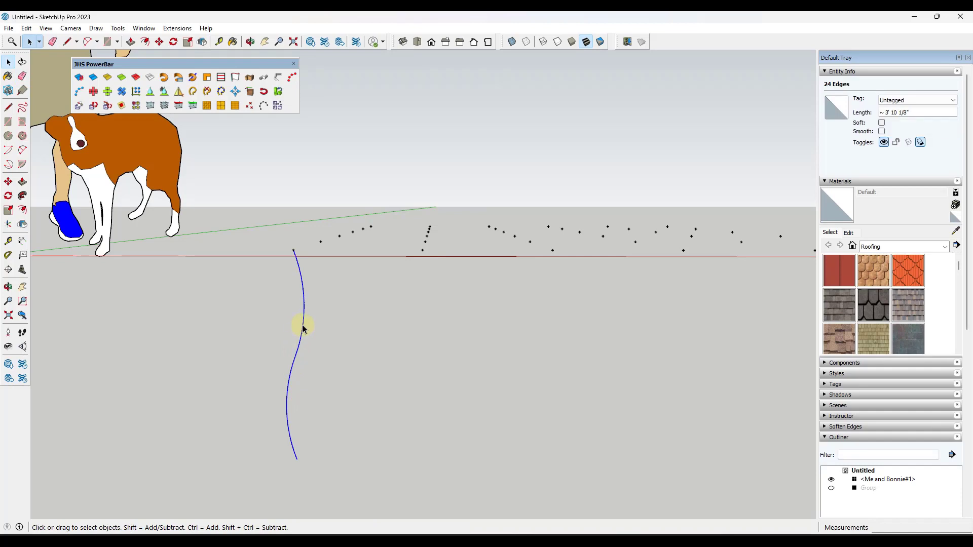
right_click(302, 328)
click(339, 94)
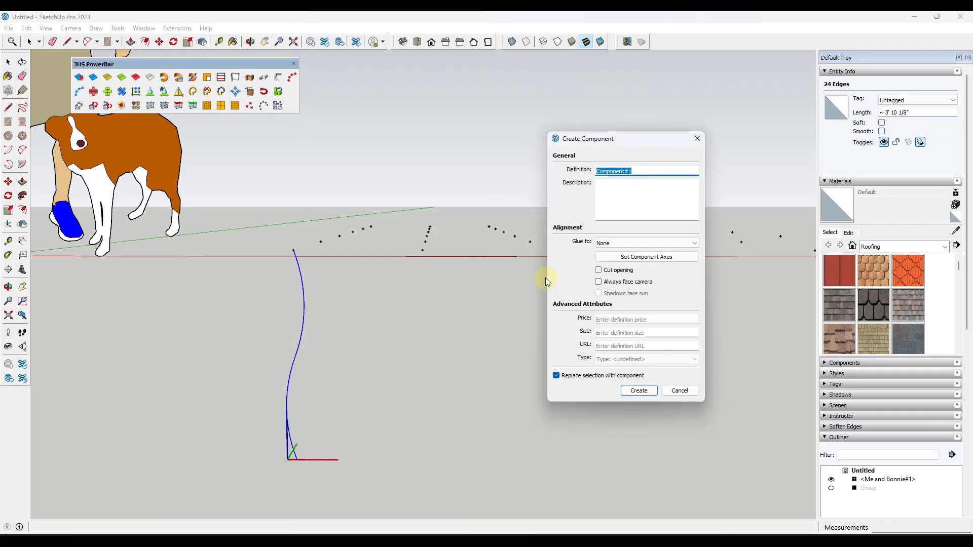
Step: Create Component#1 from the S-curve, then window-select all the guide points
click(639, 391)
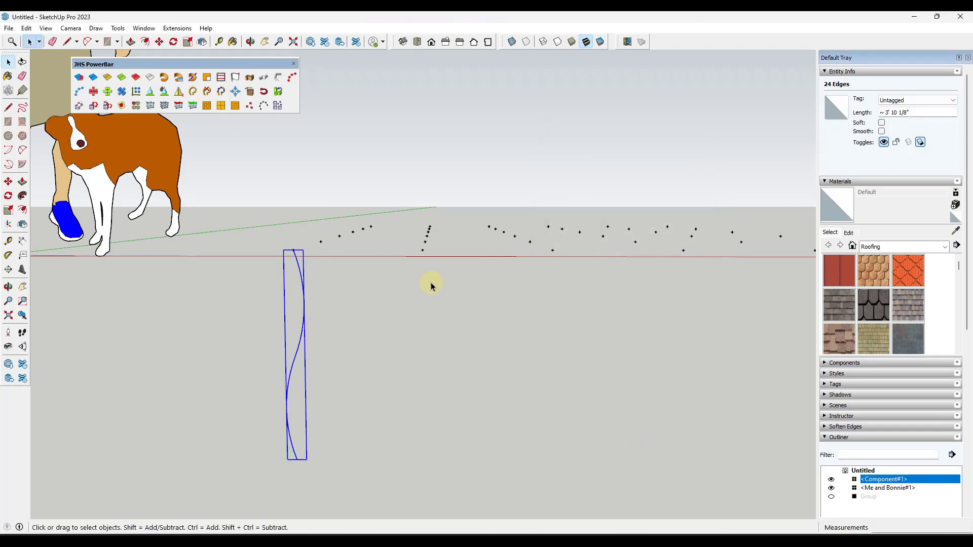
middle_drag(431, 282, 277, 133)
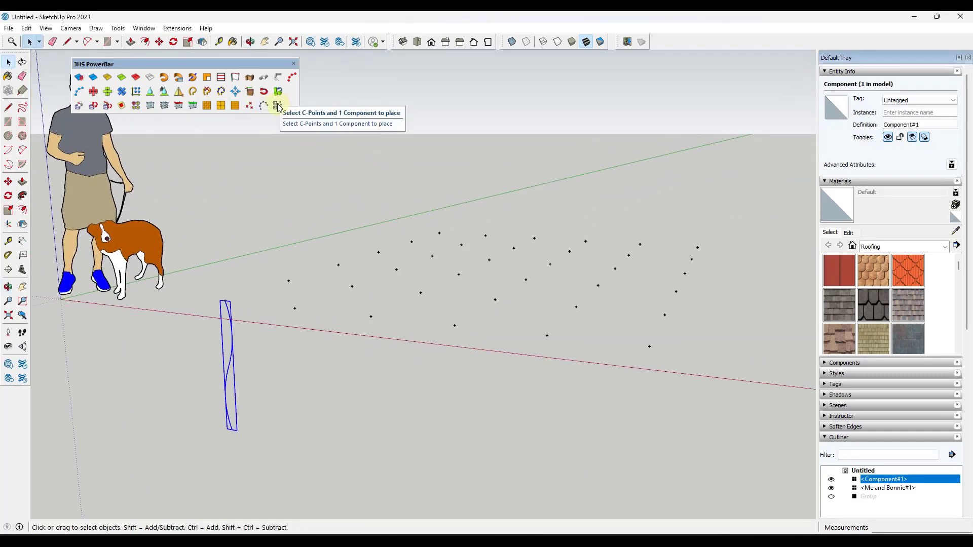
scroll(350, 182, down, 2)
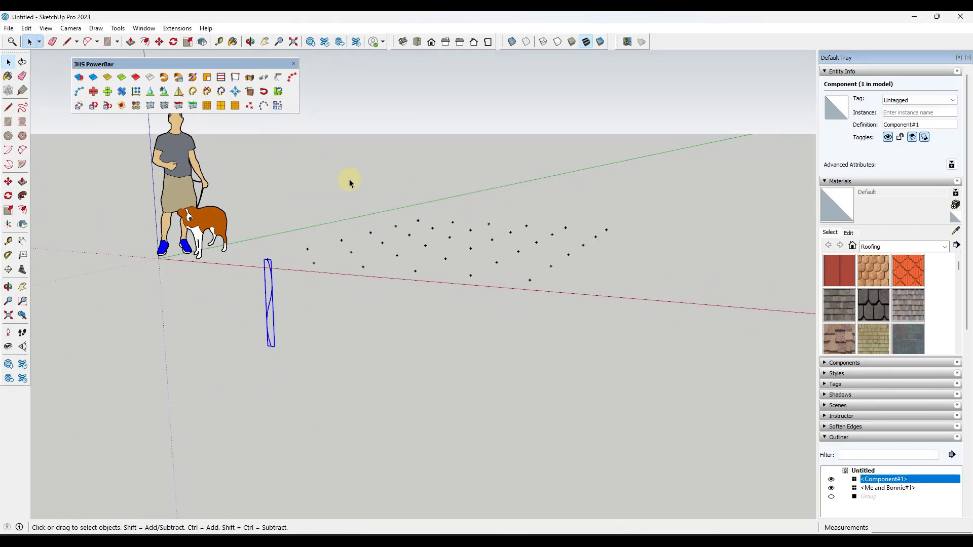
drag(245, 183, 654, 295)
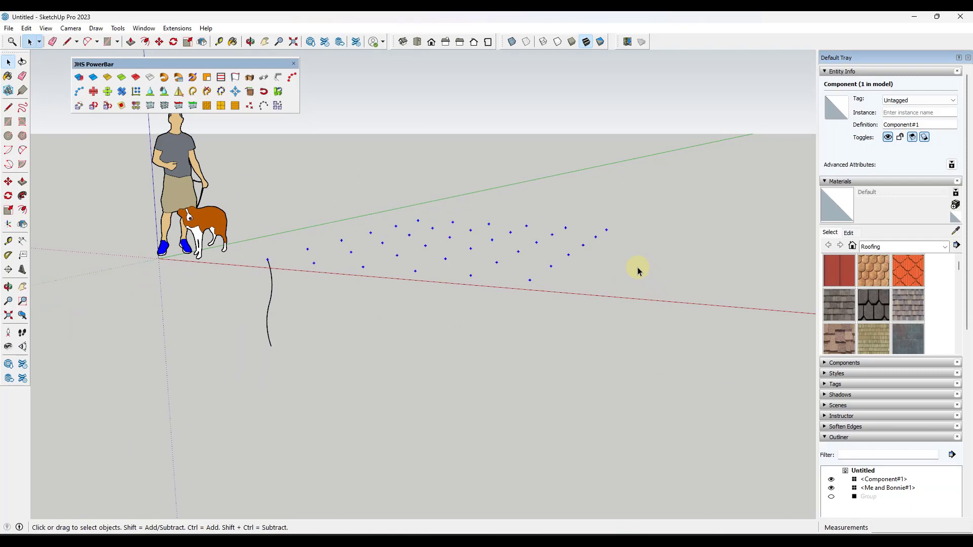
Step: Try copying the curve onto every guide point, then undo the copies
shift+click(272, 282)
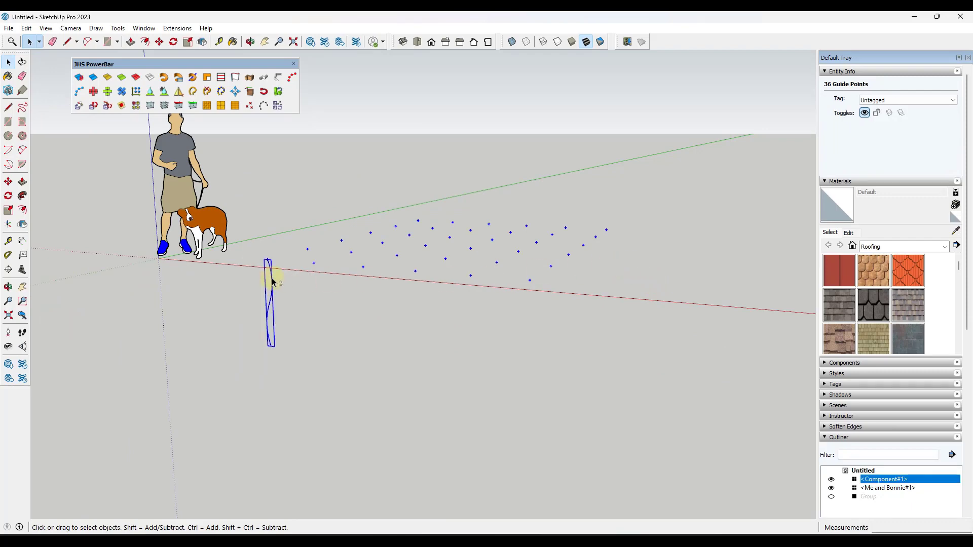
click(278, 106)
middle_drag(422, 238, 497, 247)
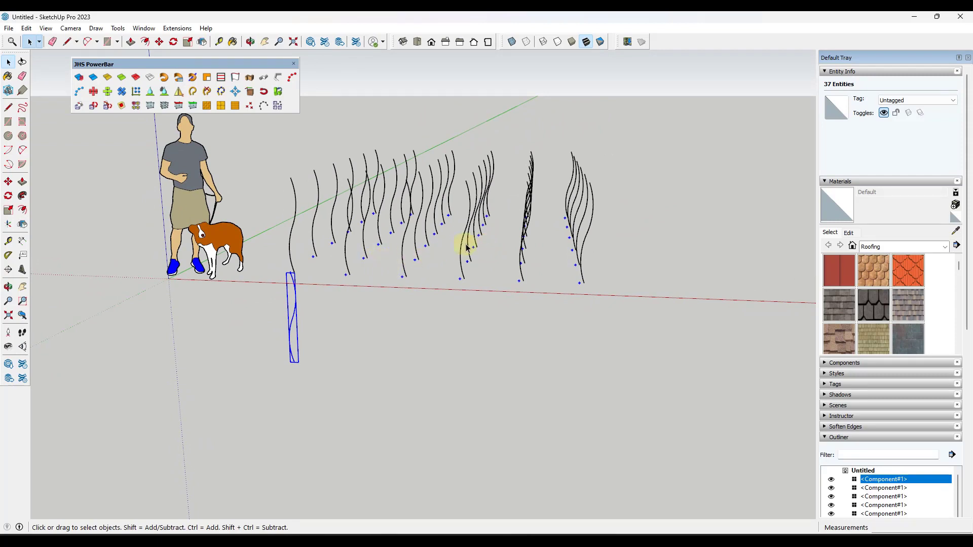
key(h)
scroll(293, 337, up, 3)
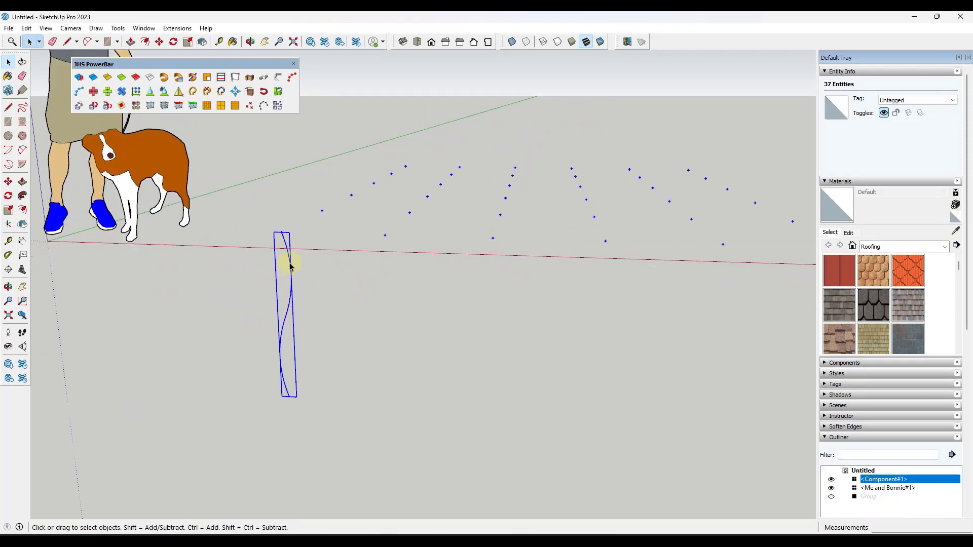
Step: Edit Component#1 and set its axes origin at the curve's top end, confirming with Yes
double_click(290, 266)
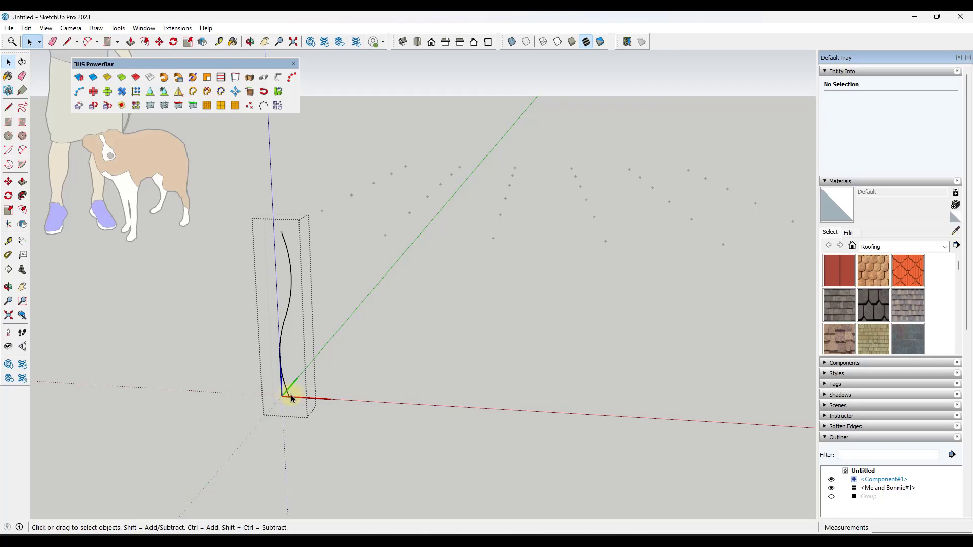
scroll(285, 221, up, 3)
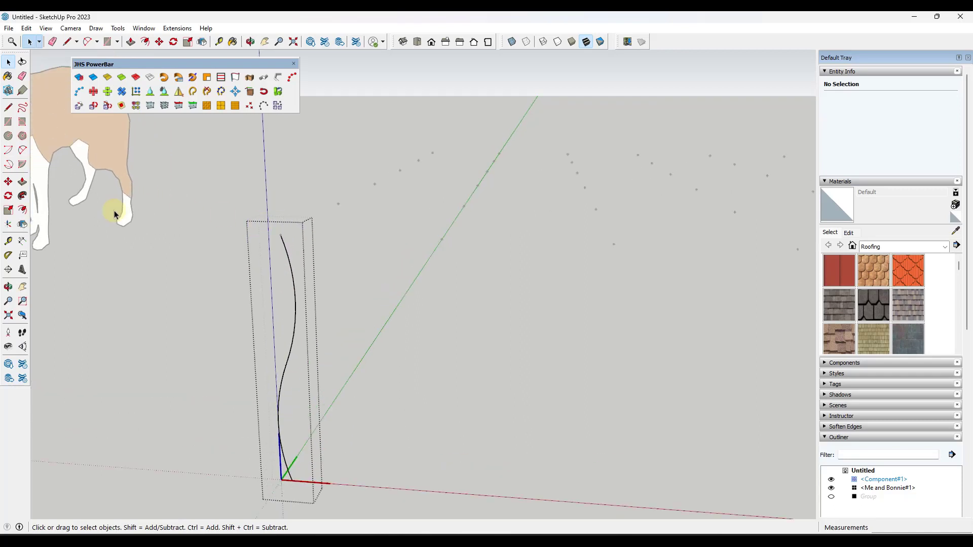
click(8, 224)
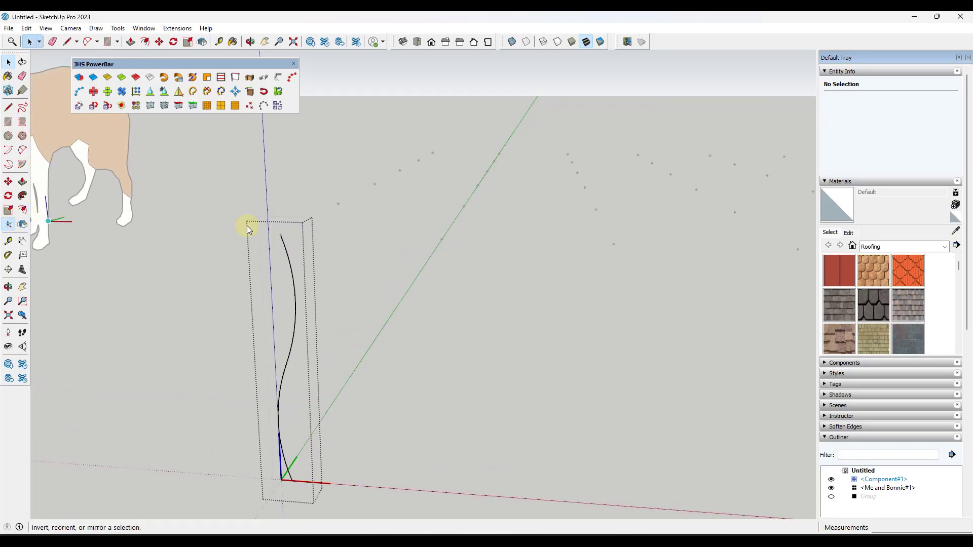
double_click(281, 237)
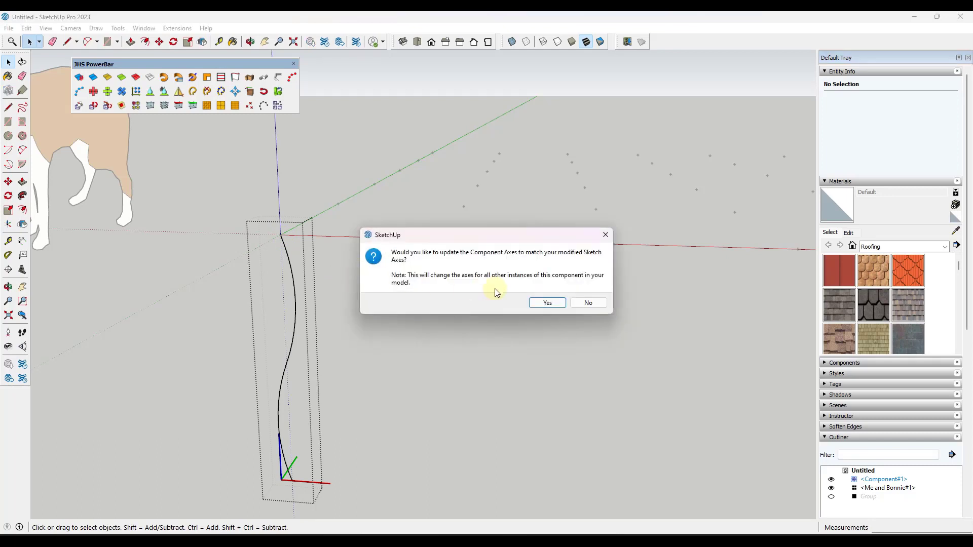
click(547, 303)
scroll(226, 268, down, 3)
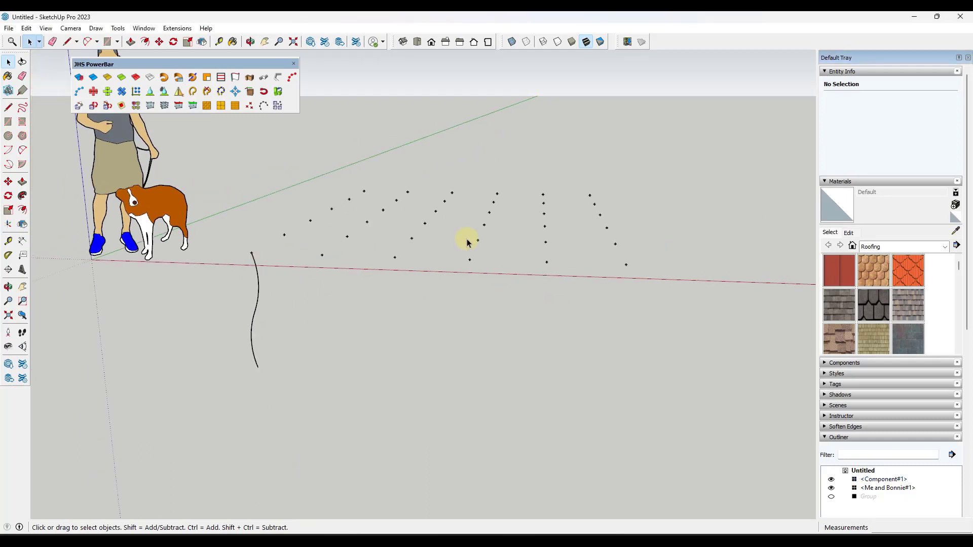
Step: Select the guide points plus Component#1 and place a curve copy on all 36 points
middle_drag(511, 252, 450, 226)
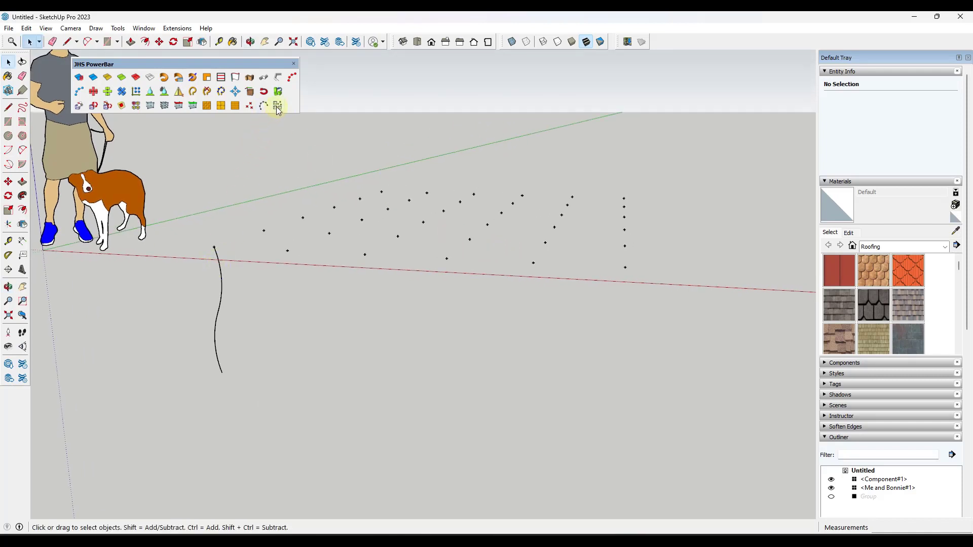
drag(179, 153, 661, 285)
shift+click(220, 261)
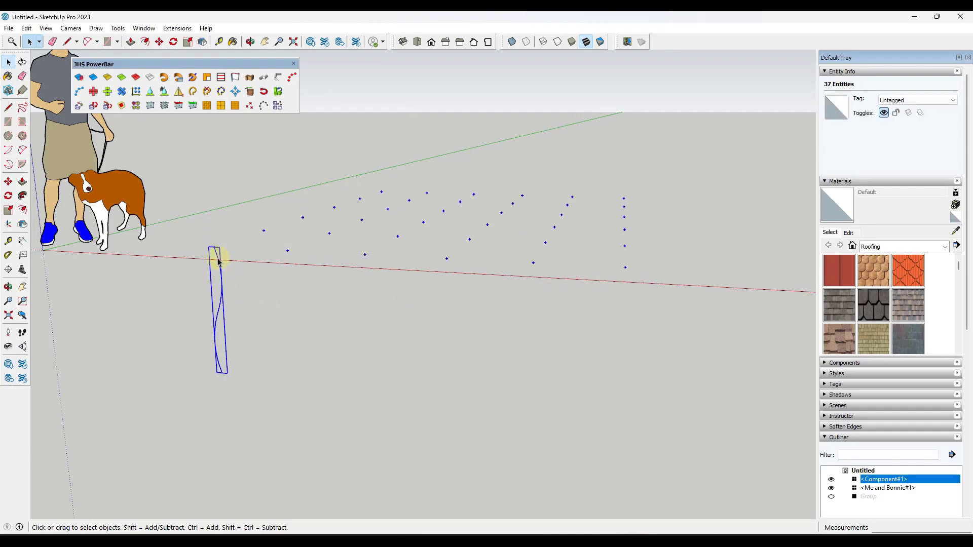
click(279, 106)
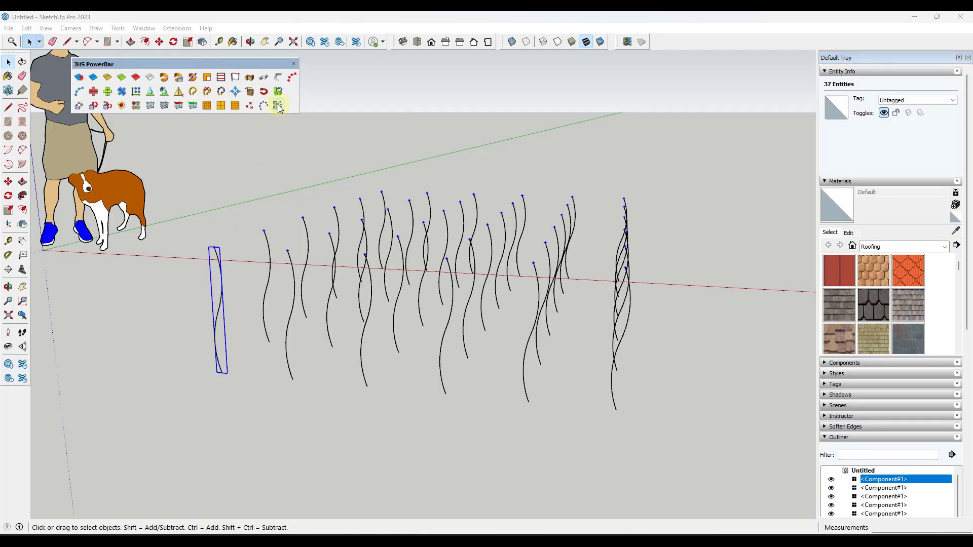
middle_drag(409, 295, 404, 206)
Step: Select all 37 curve components and randomly scale and rotate them
key(space)
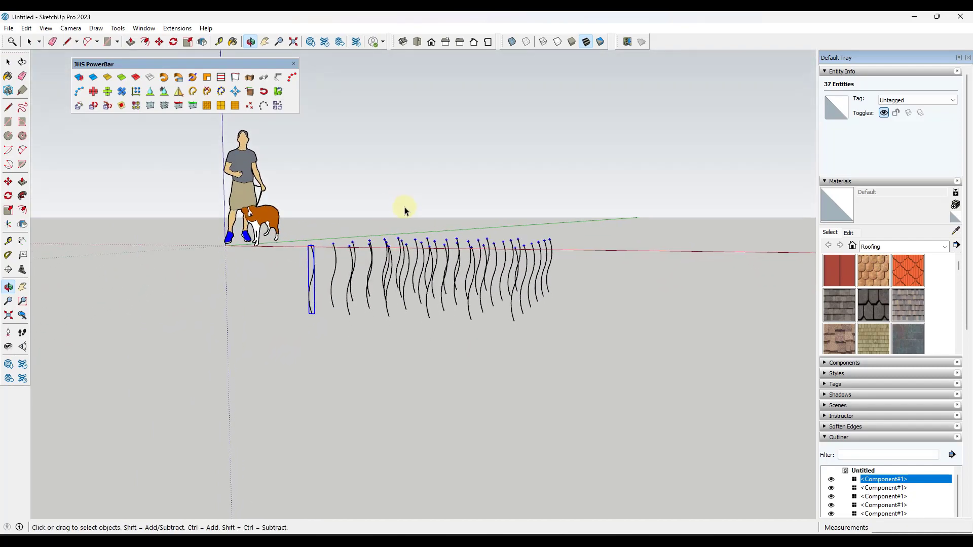
middle_drag(408, 298, 581, 287)
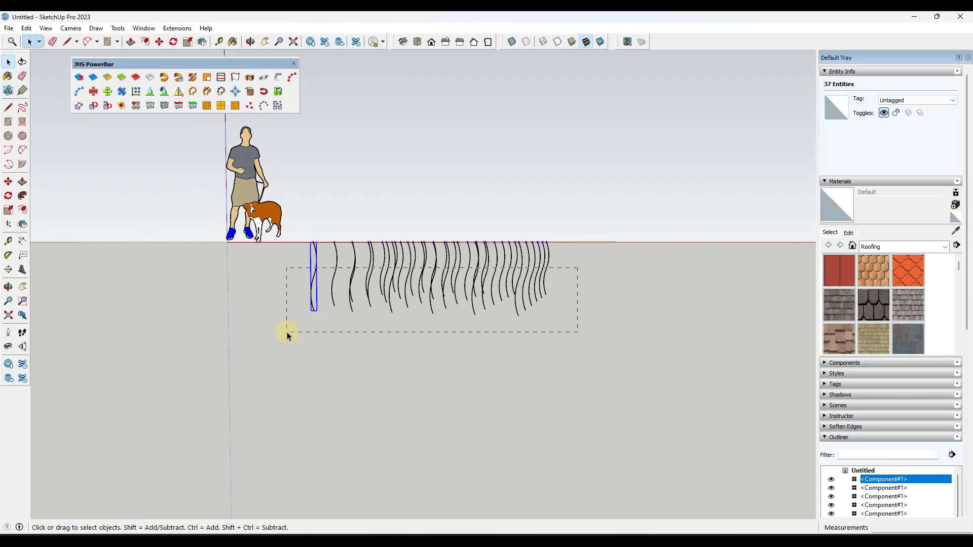
drag(287, 336, 288, 334)
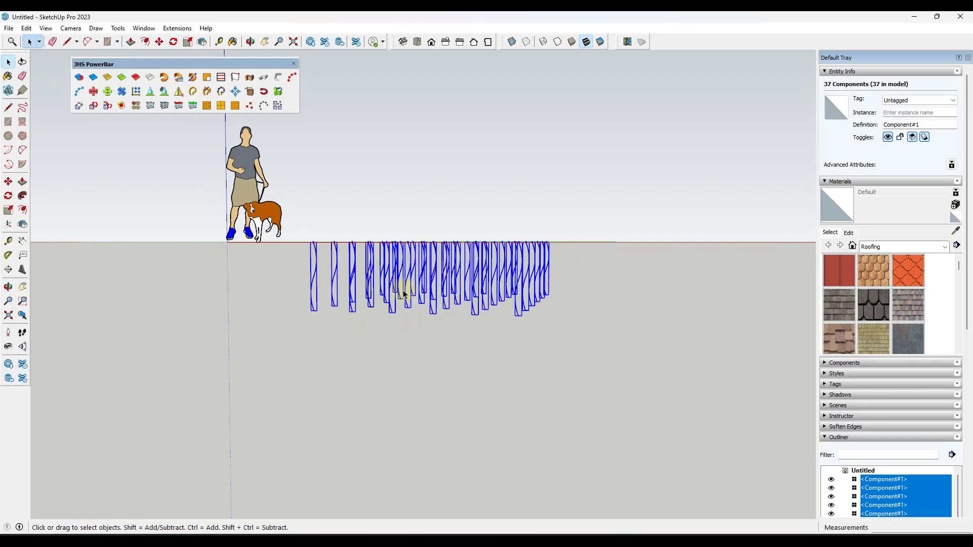
mouse_move(404, 294)
middle_down()
mouse_move(412, 284)
mouse_move(507, 310)
mouse_move(495, 333)
mouse_move(456, 328)
mouse_move(397, 297)
middle_up()
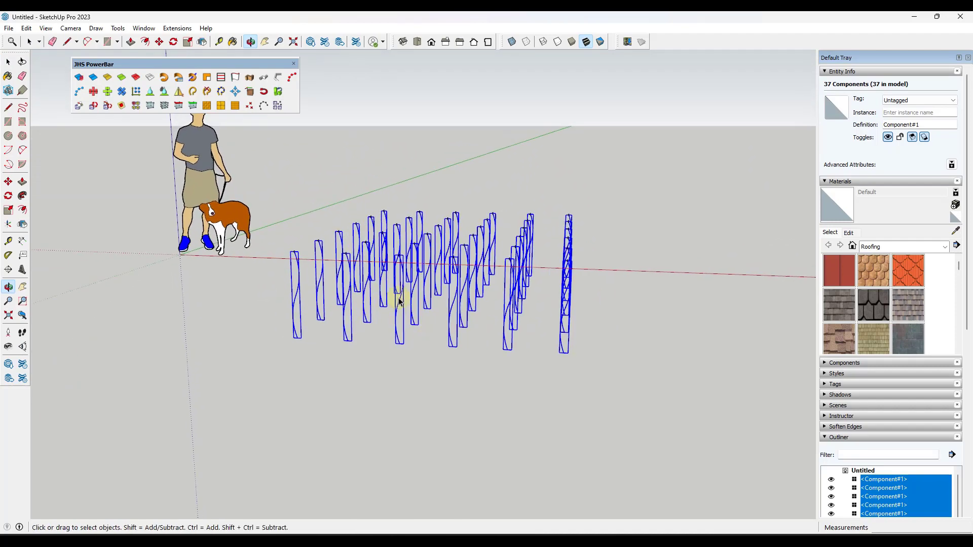
click(108, 108)
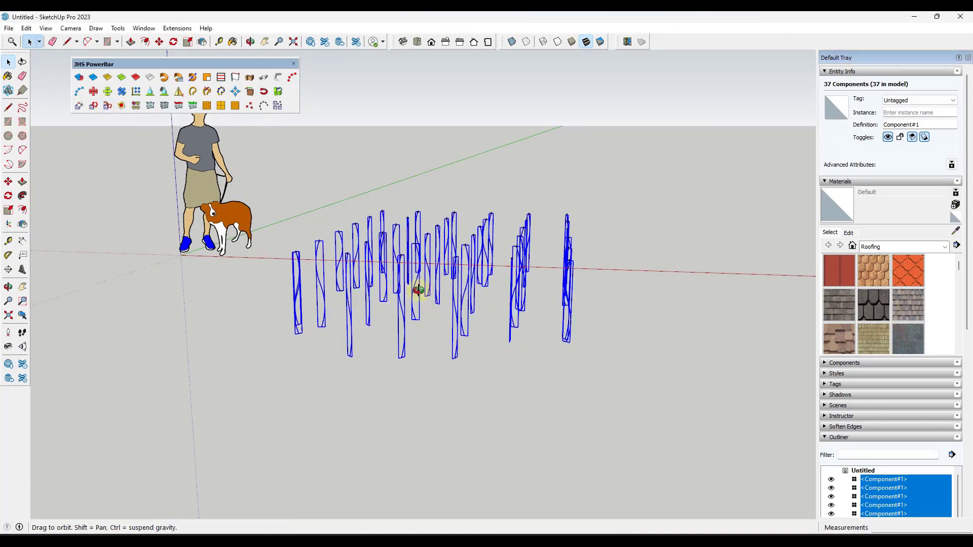
Step: Orbit around the varied hanging cords from several angles, then deselect them
middle_drag(417, 287, 398, 252)
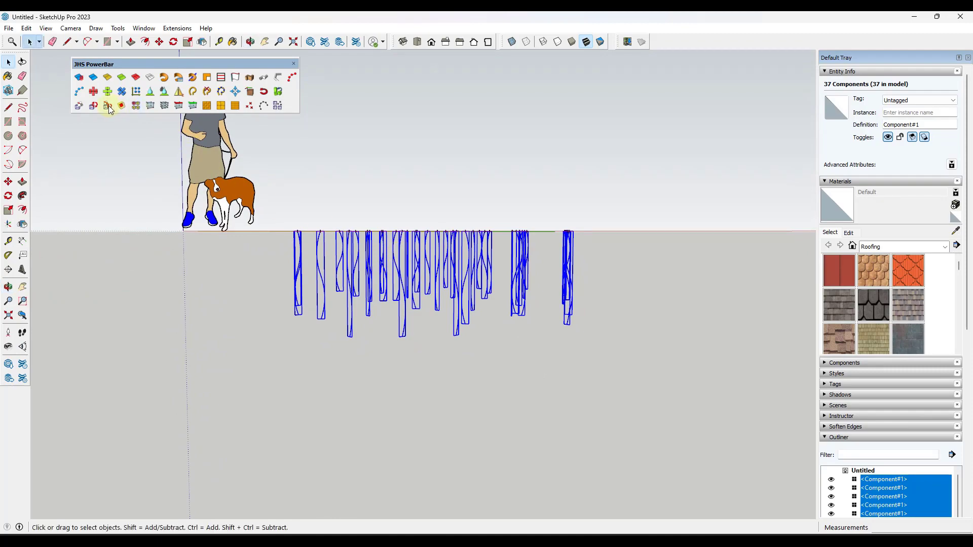
middle_drag(462, 263, 527, 262)
scroll(406, 269, up, 3)
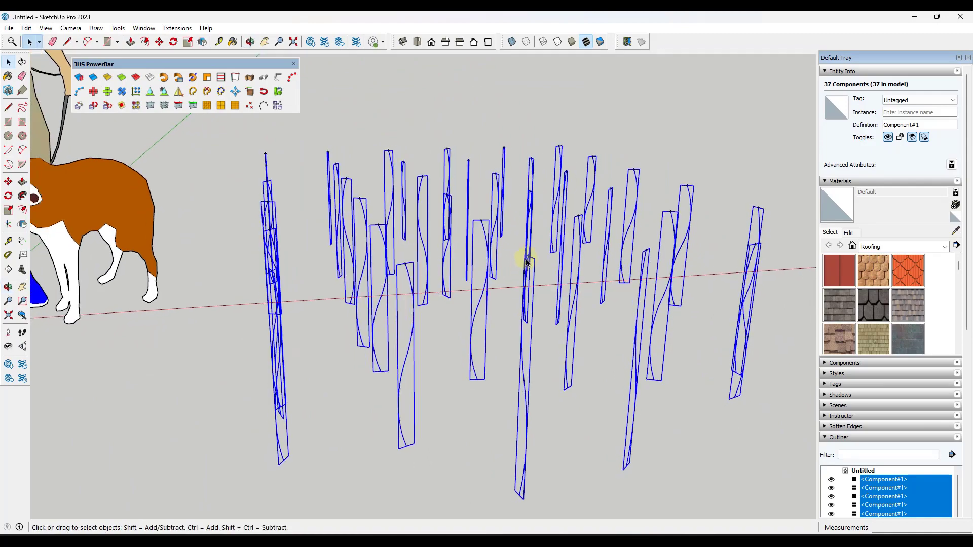
scroll(603, 353, down, 3)
middle_drag(602, 354, 565, 284)
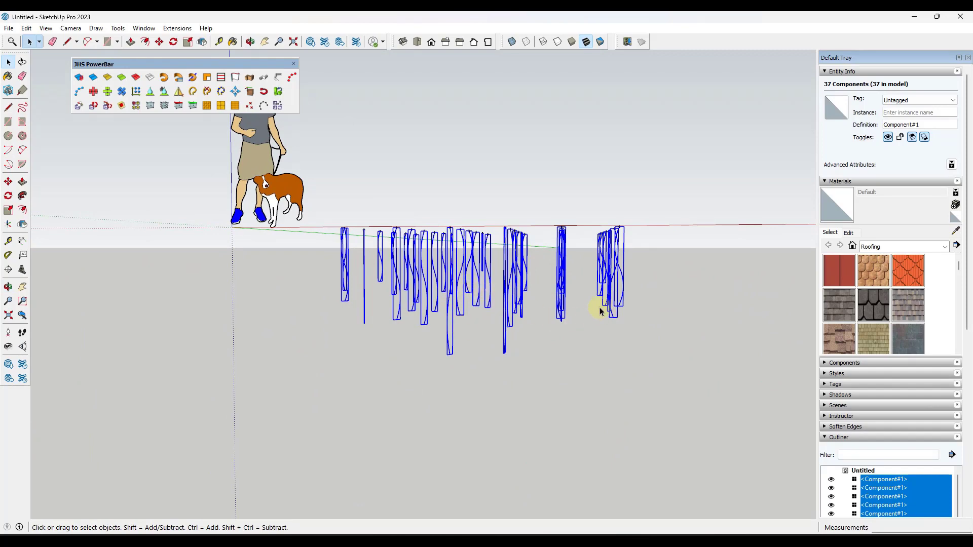
middle_drag(595, 305, 606, 298)
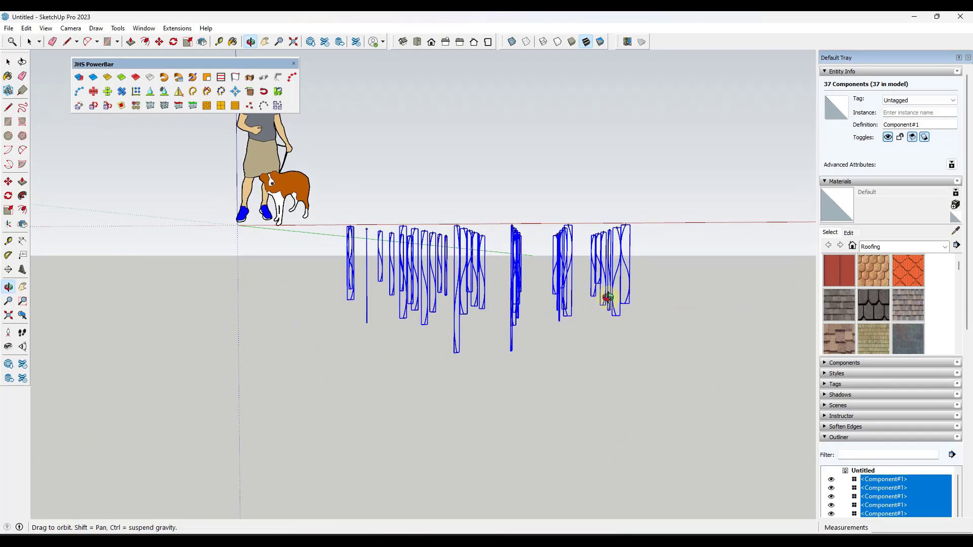
mouse_move(438, 250)
middle_down()
mouse_move(441, 306)
mouse_move(445, 252)
middle_up()
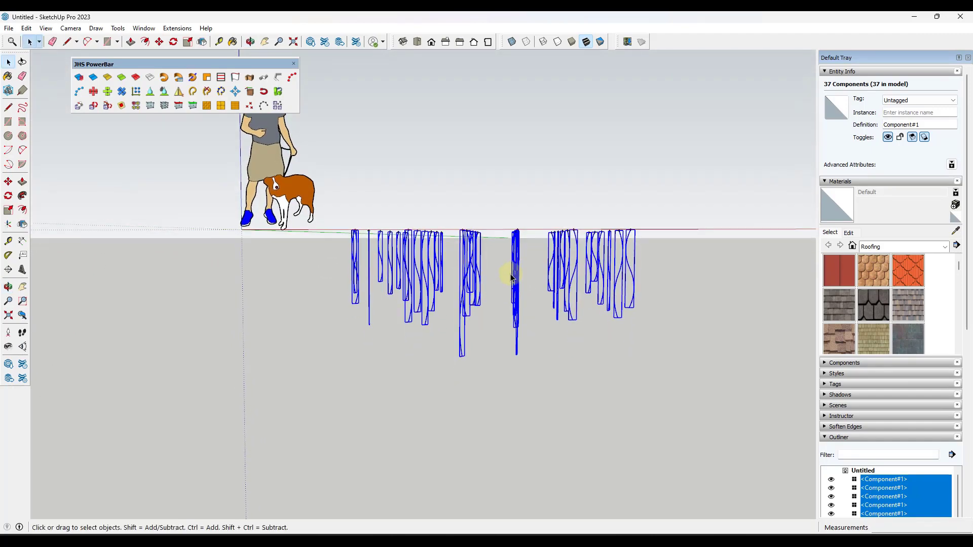
middle_drag(515, 276, 558, 267)
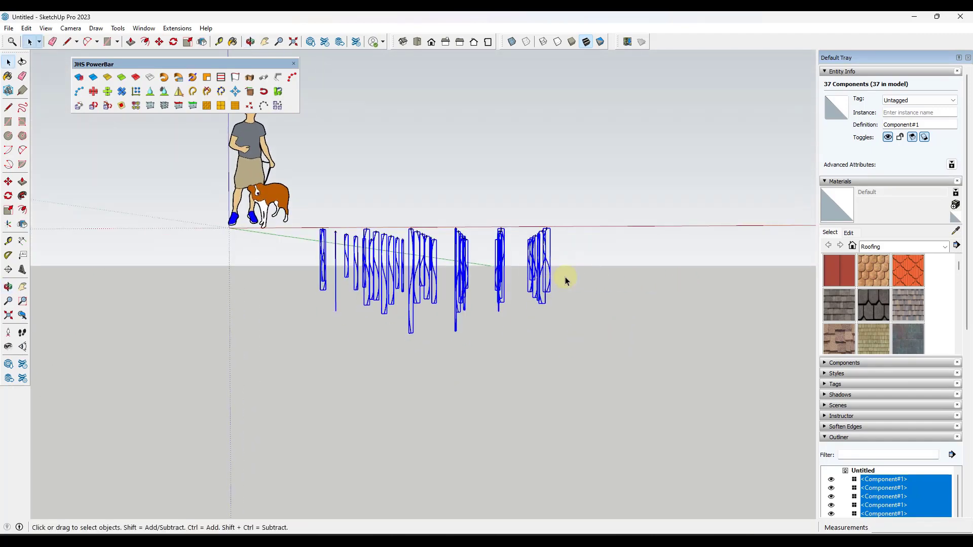
click(565, 276)
middle_drag(450, 276, 419, 274)
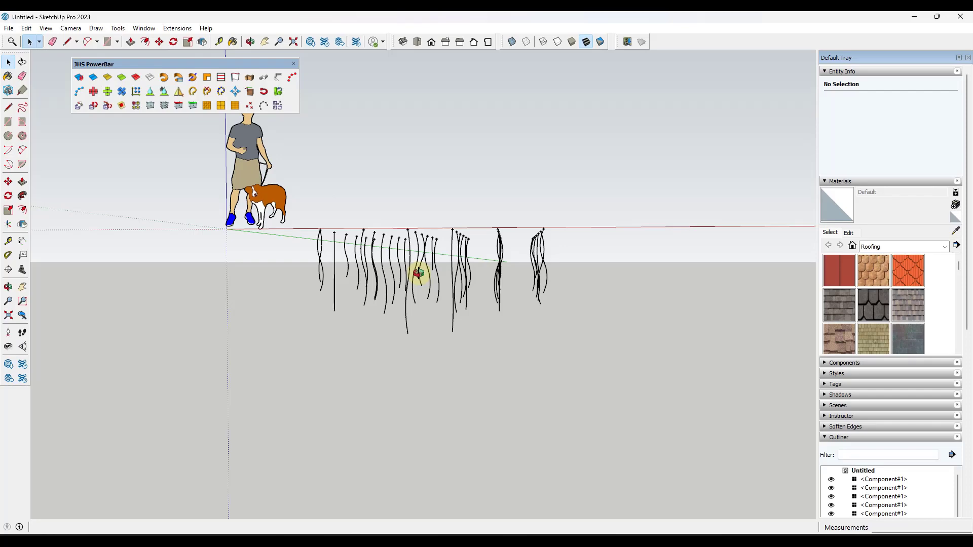
Step: Search 3D Warehouse models for 'light bulb' and download the 'Light bulb' model into this model
click(311, 42)
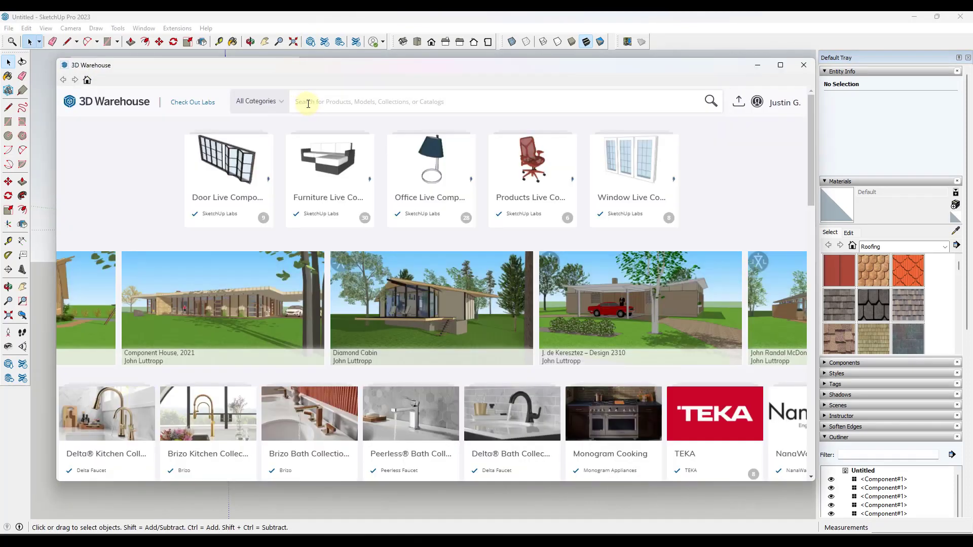
text(light)
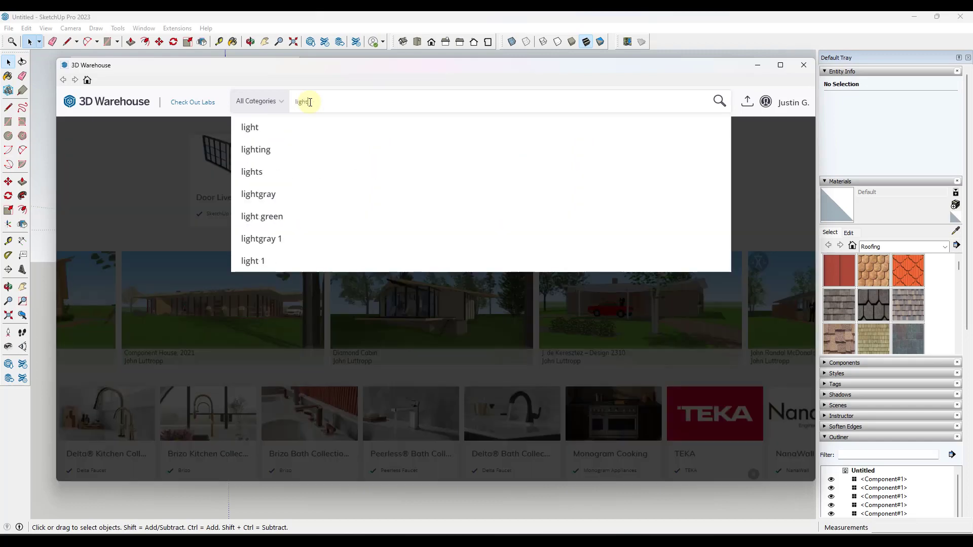
text( bulb)
key(Return)
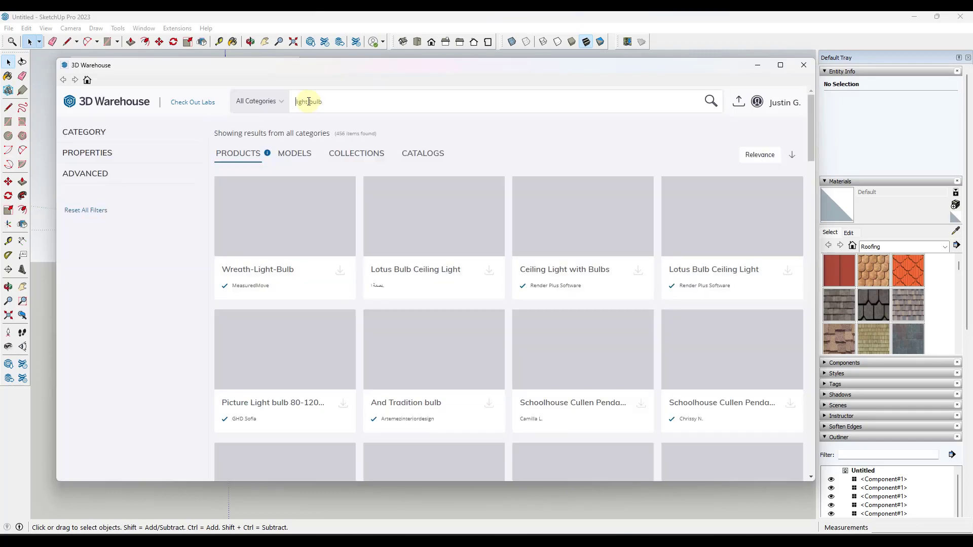
click(293, 154)
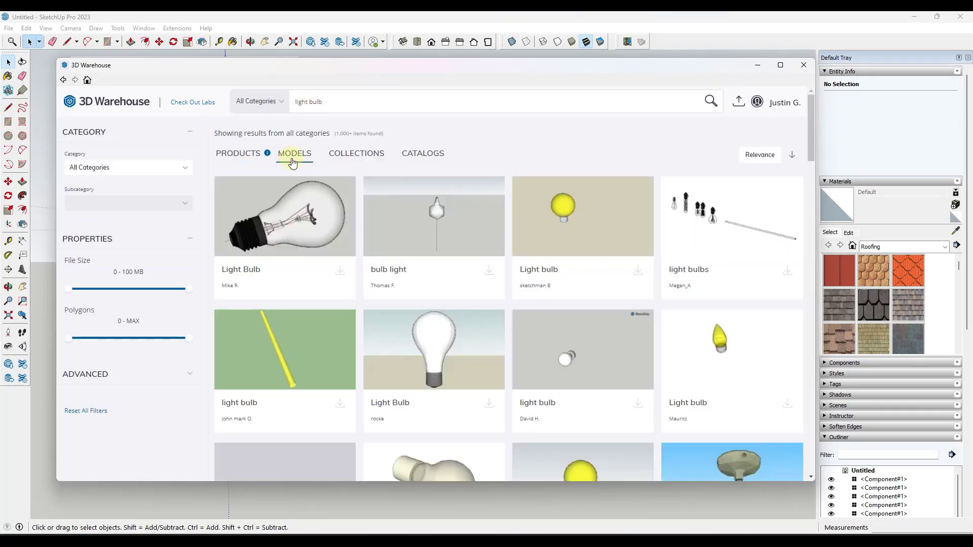
scroll(407, 254, down, 10)
click(500, 345)
click(517, 307)
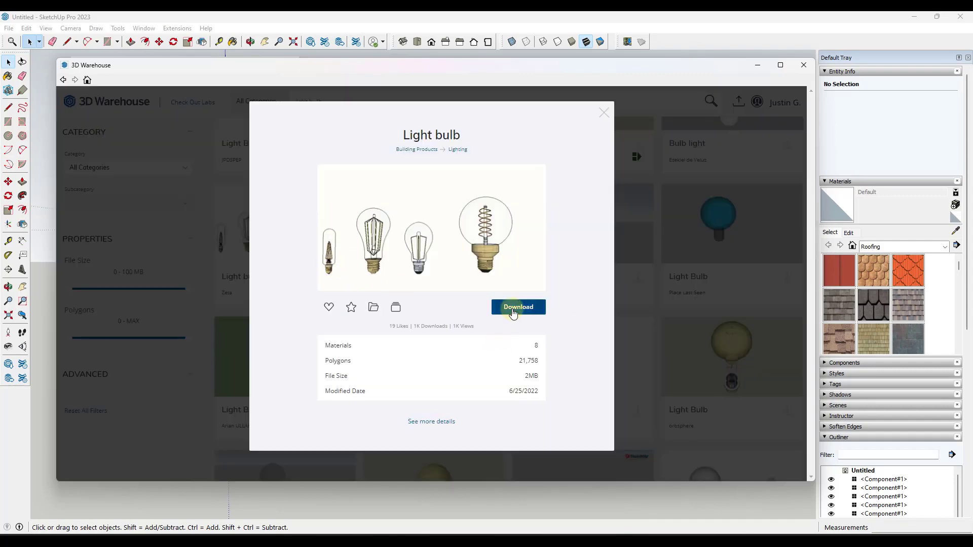
click(408, 296)
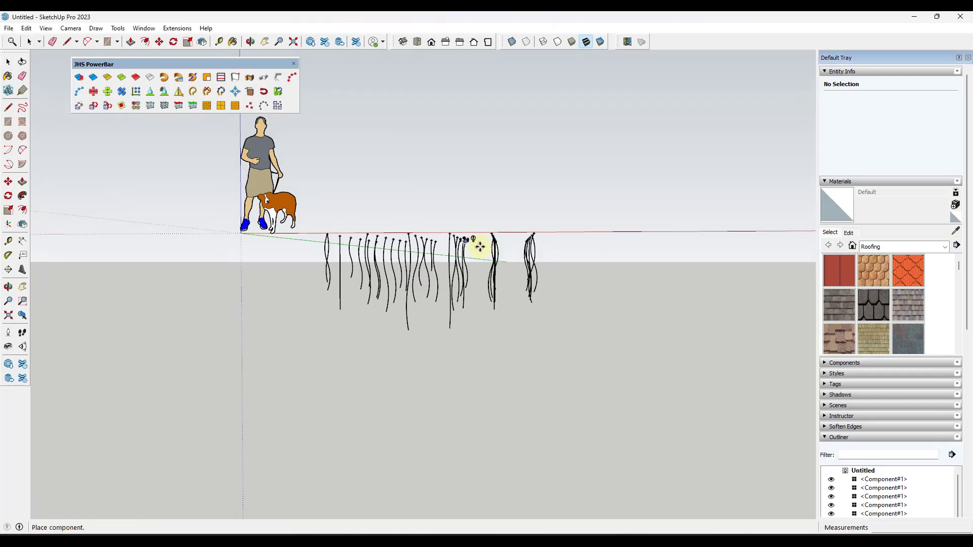
Step: Place the downloaded light bulb set beside the hanging cords
middle_drag(561, 234, 581, 283)
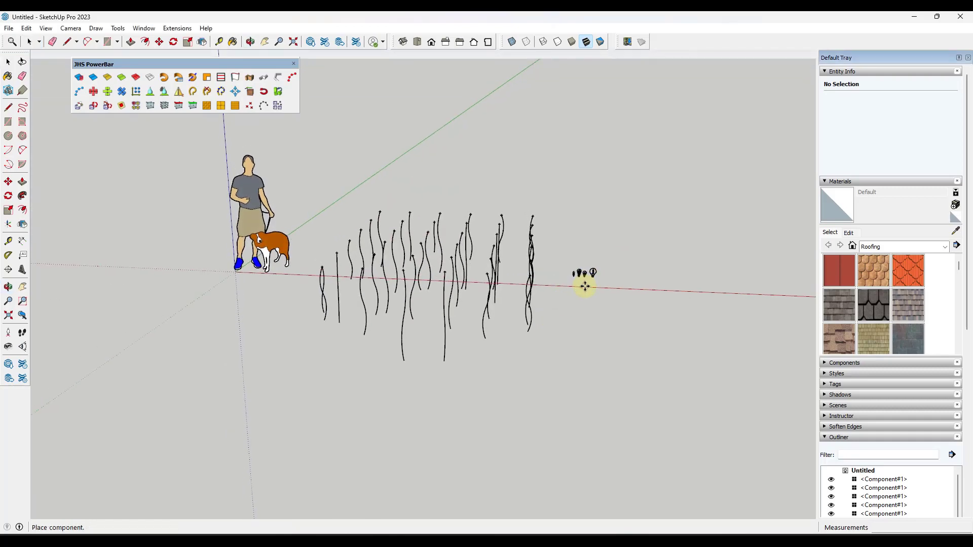
click(582, 283)
scroll(583, 274, up, 5)
key(space)
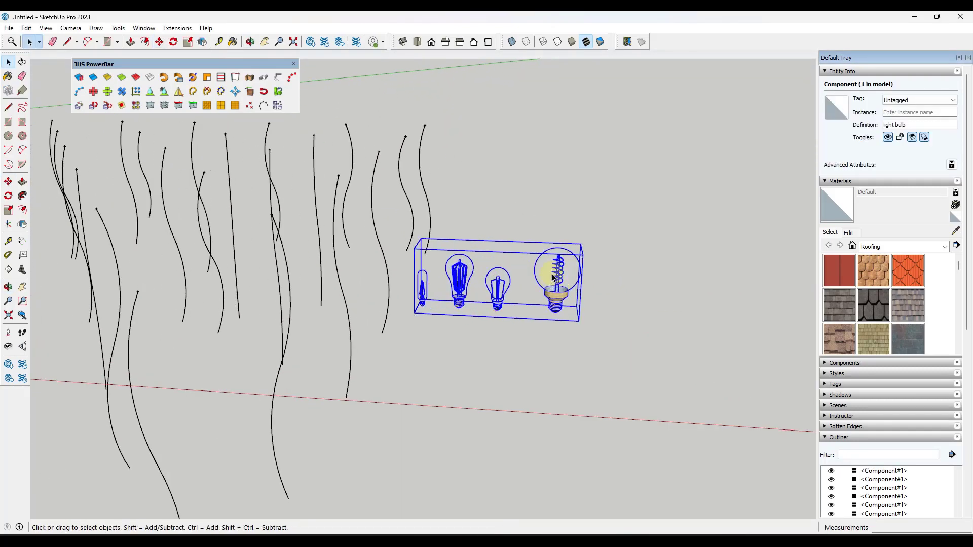
Step: Delete three bulbs from the bulb set, keeping only one bulb
double_click(552, 284)
click(565, 270)
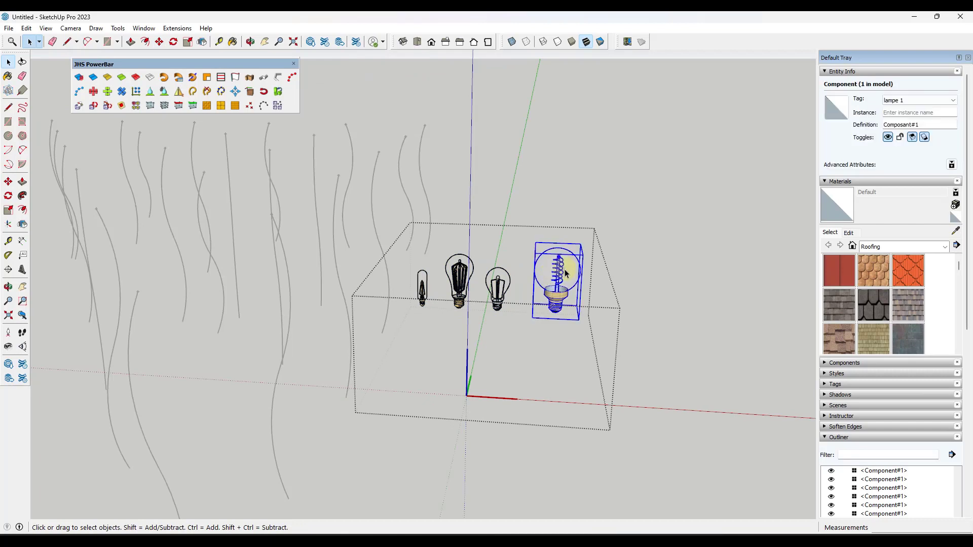
key(Delete)
click(497, 286)
key(Delete)
click(422, 288)
key(Delete)
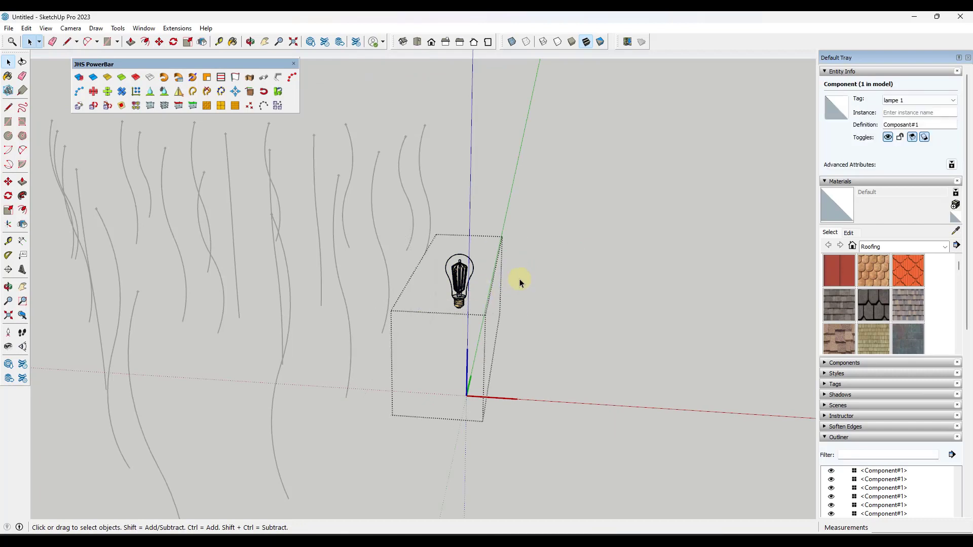
click(519, 279)
right_click(451, 284)
key(Escape)
Step: Move the remaining bulb's component axes to the tip of its screw base
double_click(461, 286)
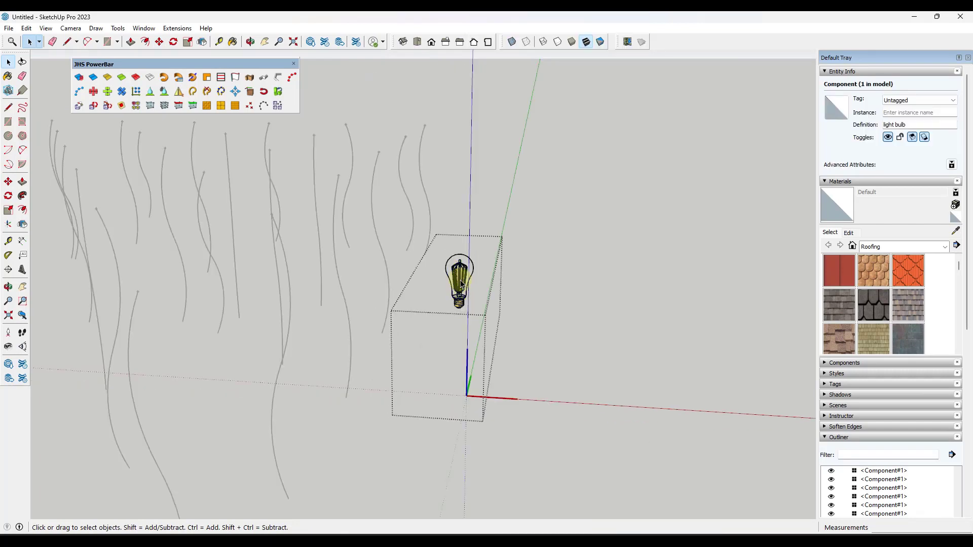
scroll(469, 311, up, 6)
scroll(499, 324, up, 5)
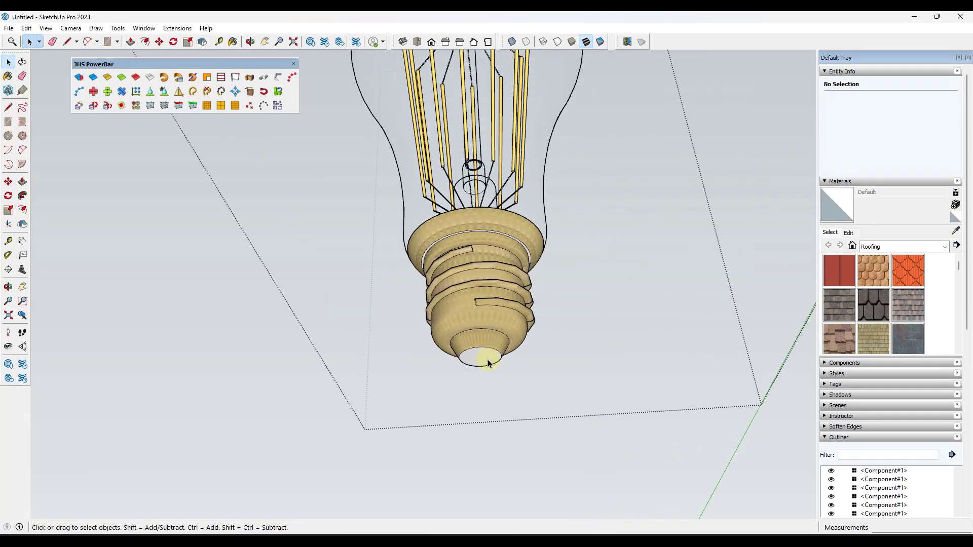
click(8, 225)
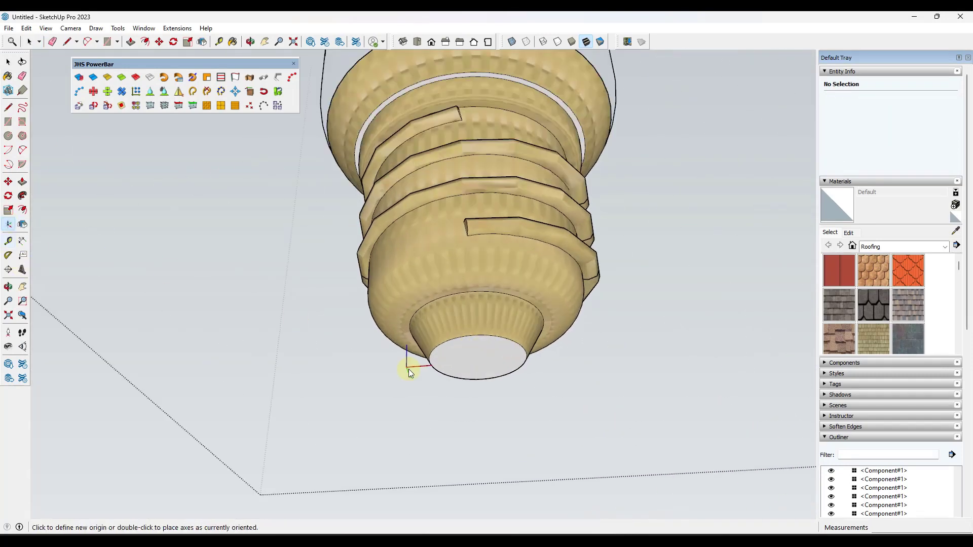
click(456, 362)
click(479, 350)
middle_drag(479, 350, 445, 196)
click(445, 196)
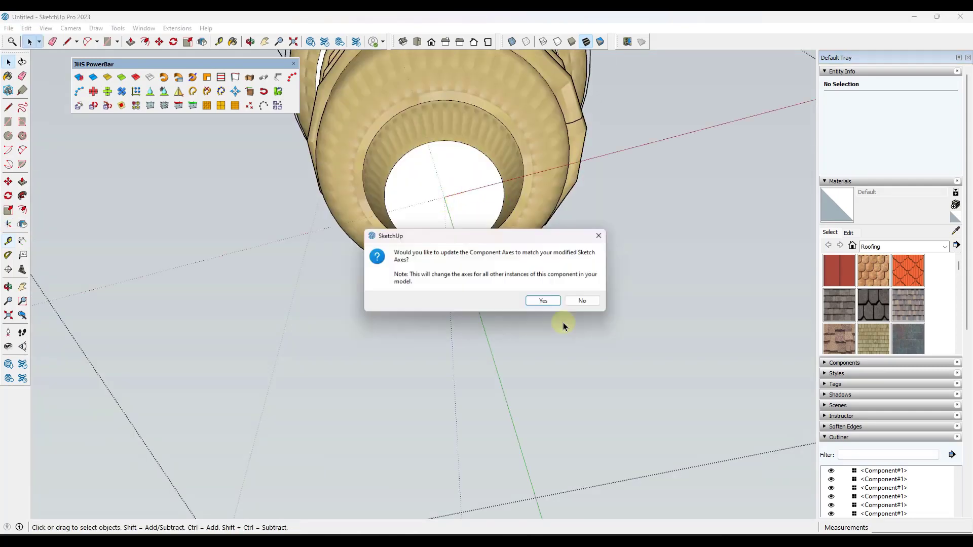
click(547, 303)
Step: Orbit back to a side view showing the whole cord grid
scroll(496, 272, down, 8)
middle_drag(471, 191, 465, 387)
scroll(465, 386, down, 3)
middle_drag(322, 374, 350, 381)
scroll(275, 366, up, 3)
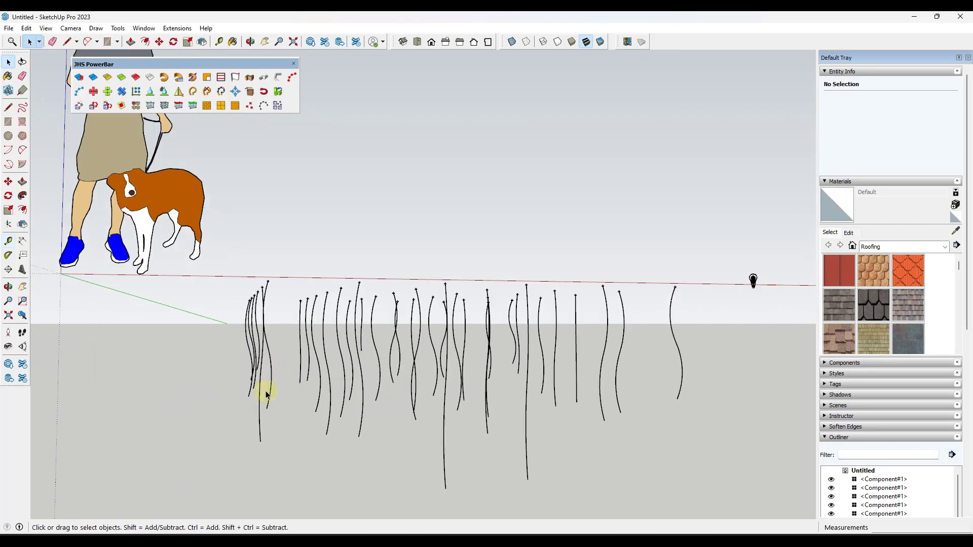
mouse_move(271, 411)
middle_down()
mouse_move(265, 391)
mouse_move(269, 400)
middle_up()
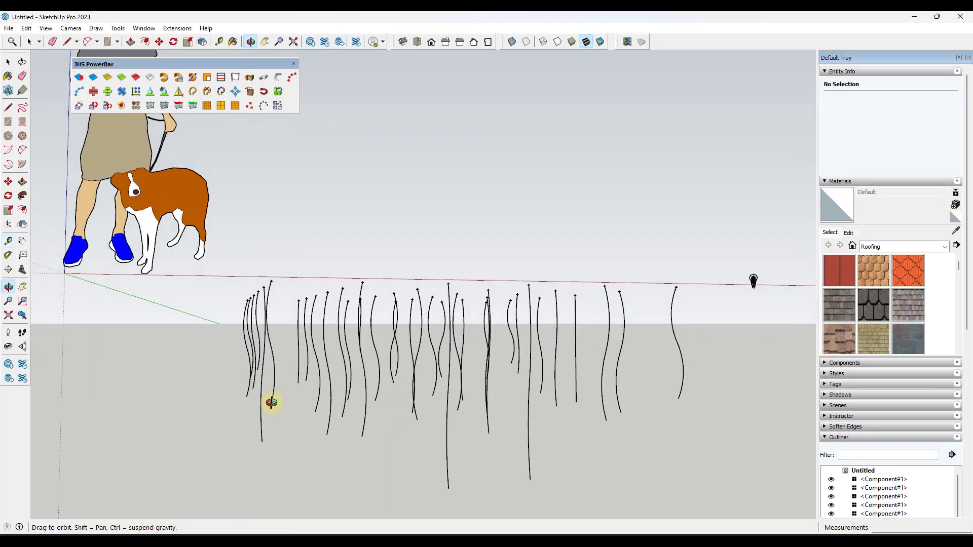
Step: Inside a cord component, select all strands and add guide points to them with Add Guide-Point
click(273, 406)
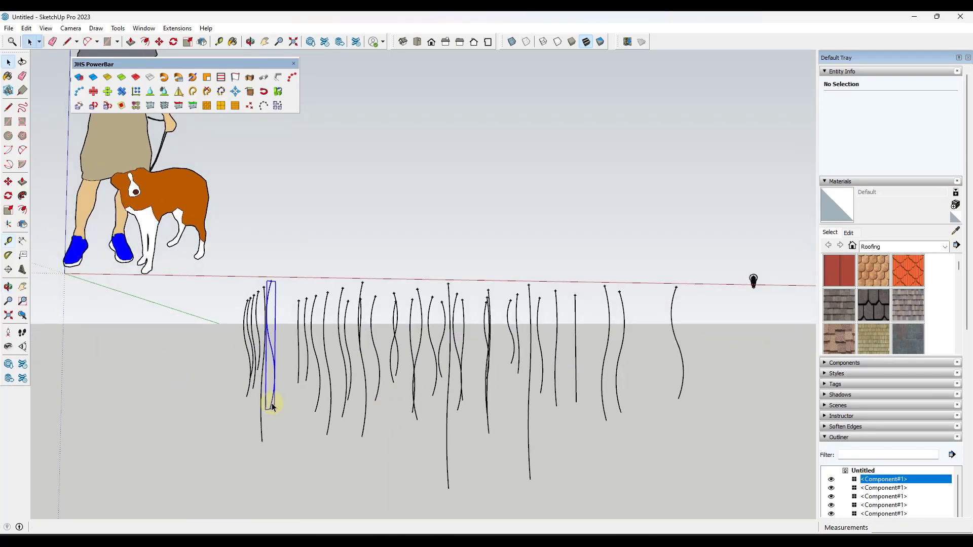
click(251, 109)
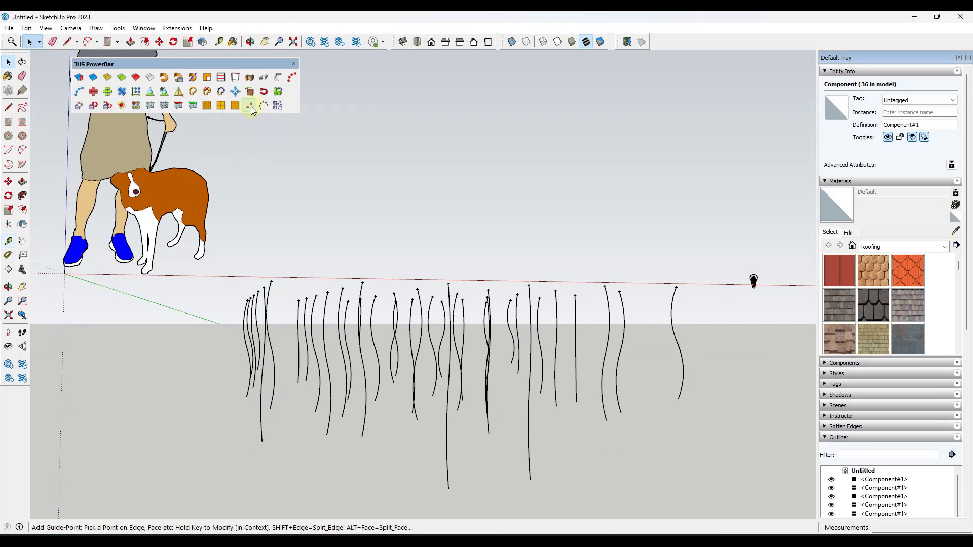
click(272, 352)
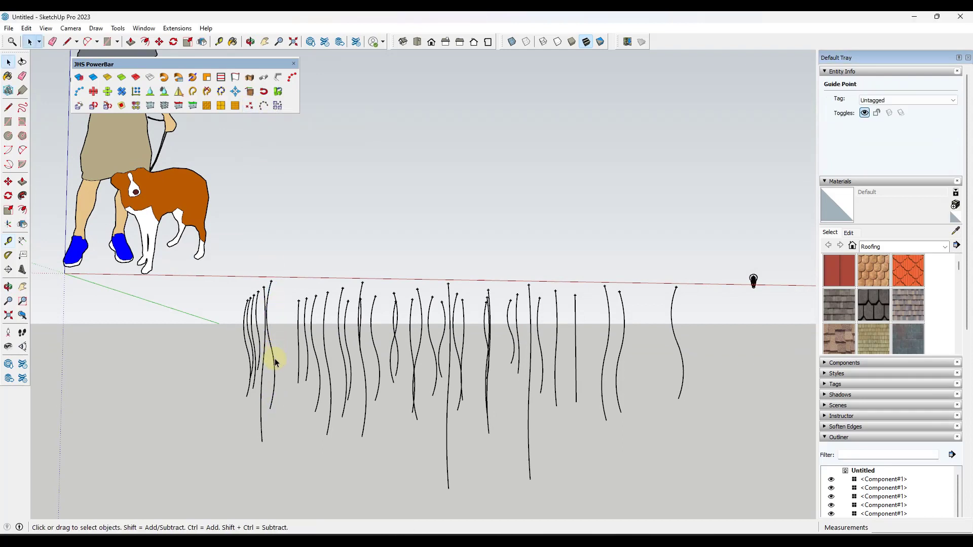
double_click(274, 361)
drag(254, 288, 306, 486)
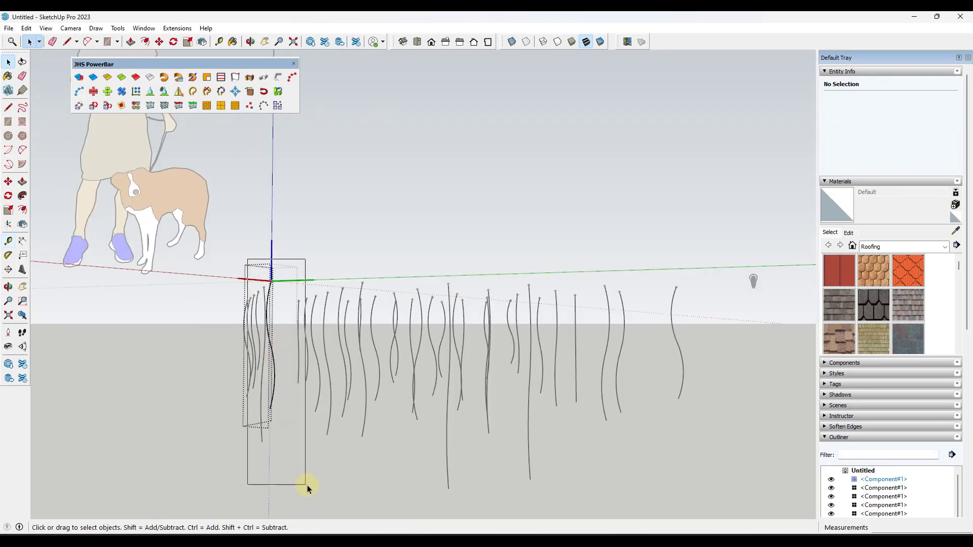
key(ctrl+a)
click(250, 106)
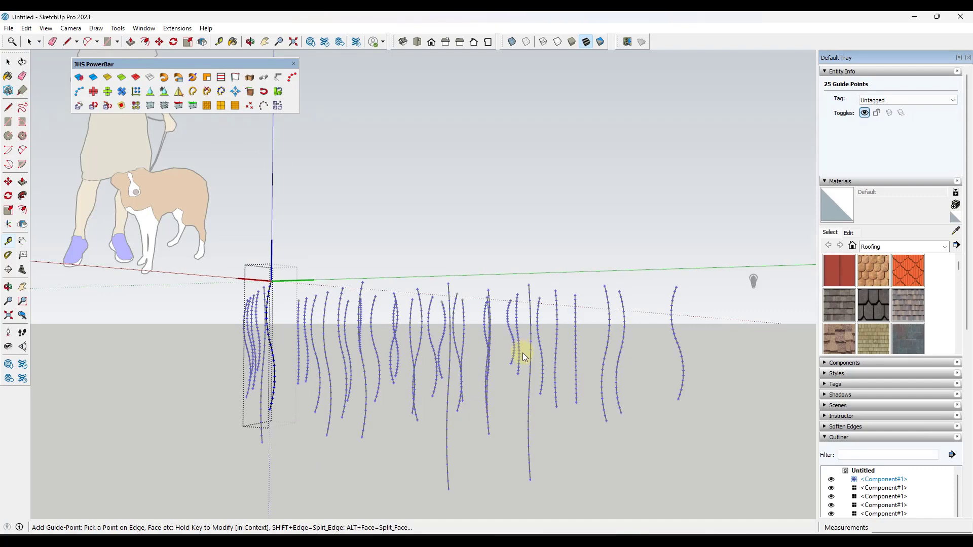
key(ctrl+t)
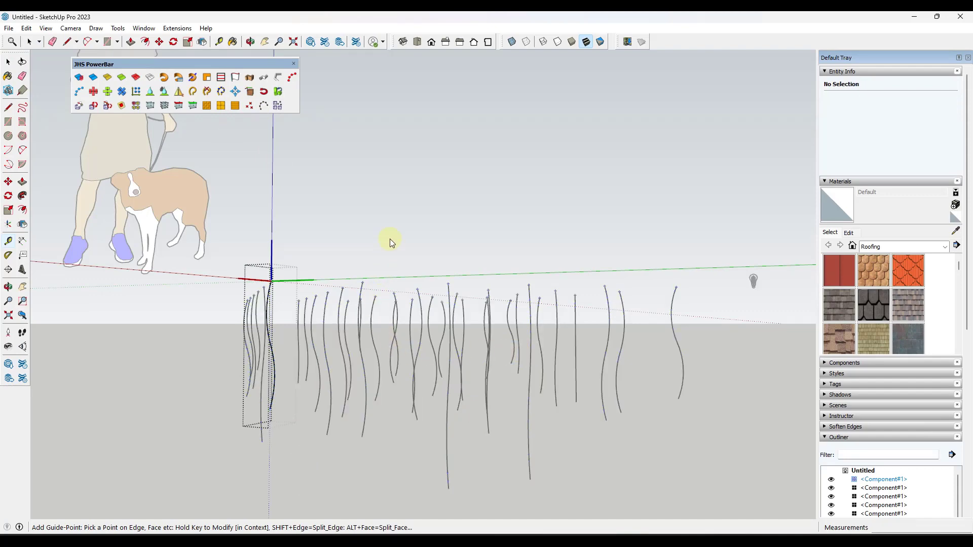
key(Escape)
Step: Add guide points at the lower ends of the remaining curves
middle_drag(413, 252, 385, 322)
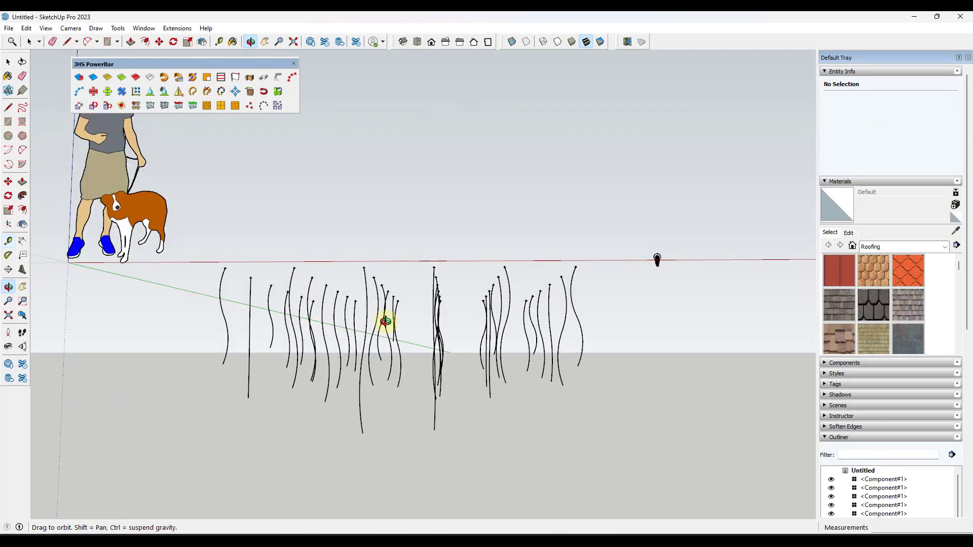
click(249, 108)
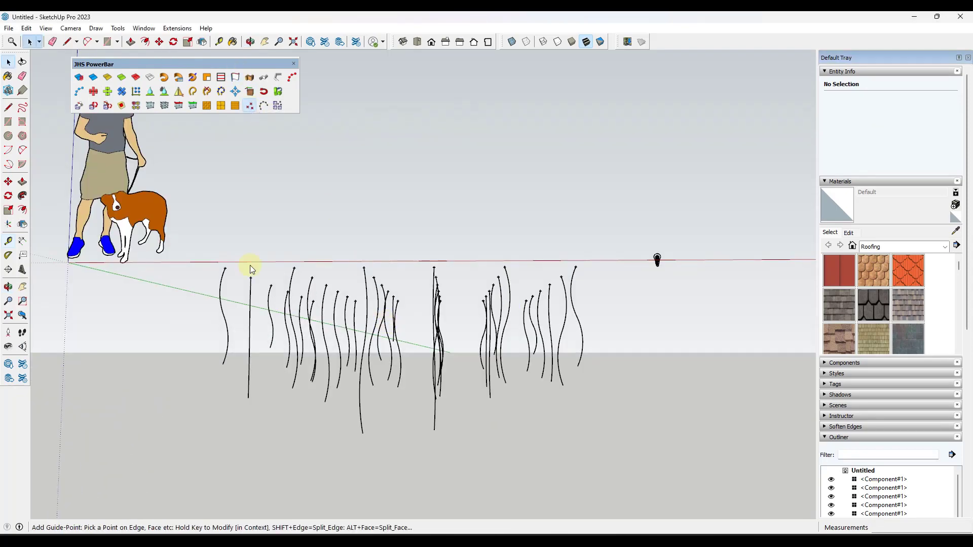
click(250, 405)
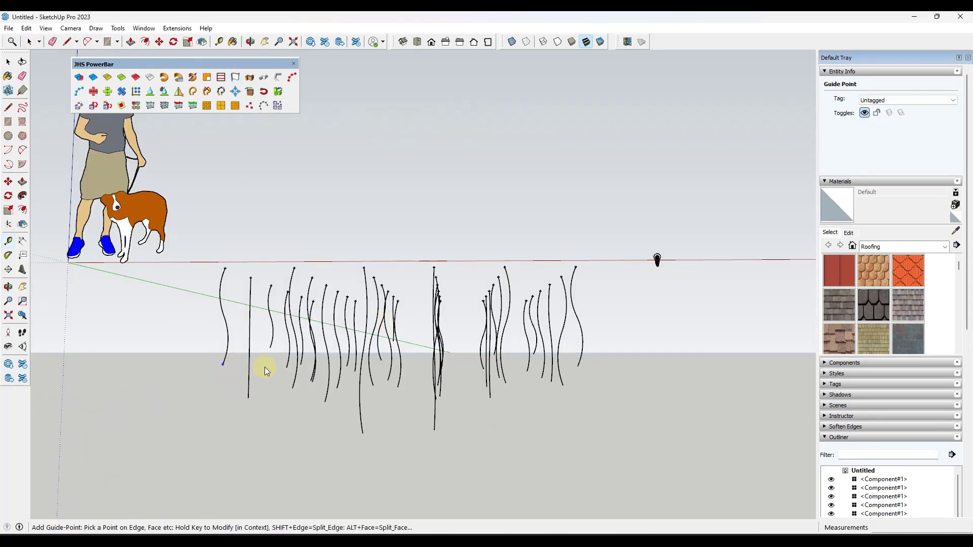
click(269, 349)
click(293, 388)
middle_drag(365, 433, 542, 418)
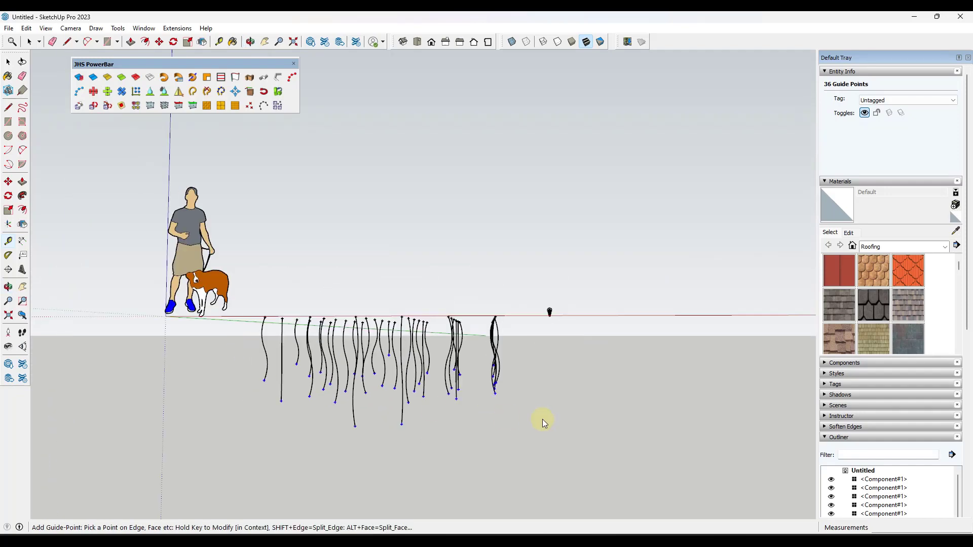
Step: Copy the light bulb onto every curve-end guide point with PowerBar's copy-to-points tool
key(space)
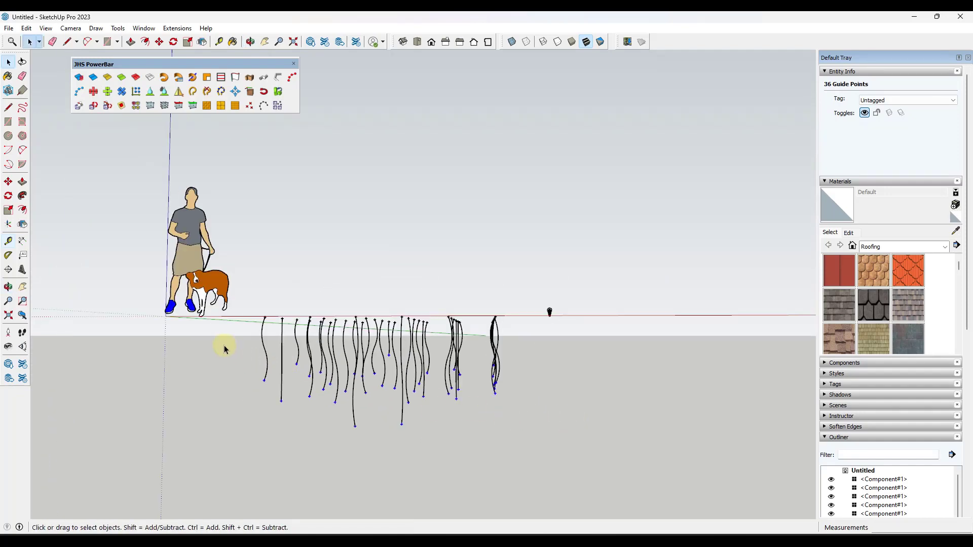
drag(224, 349, 542, 450)
middle_drag(448, 404, 528, 355)
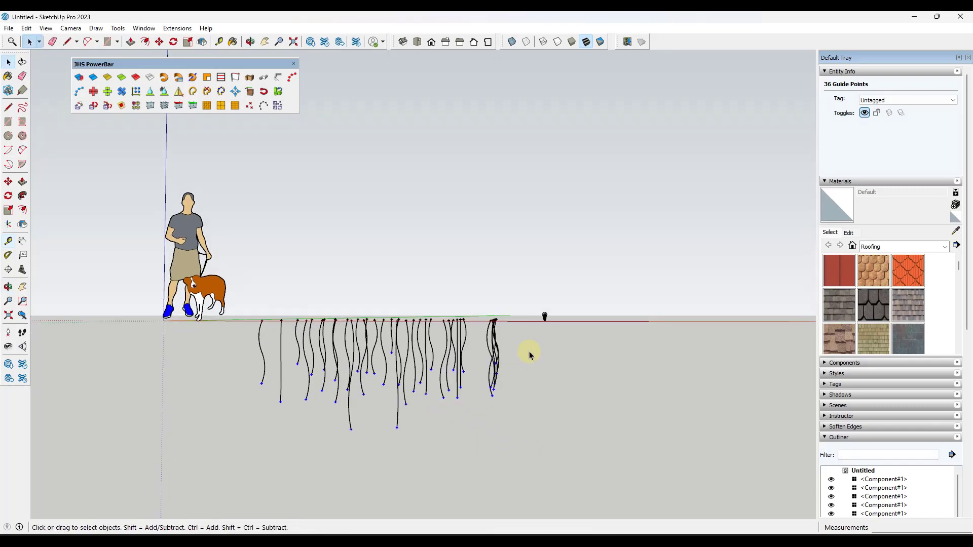
ctrl+click(544, 319)
click(277, 104)
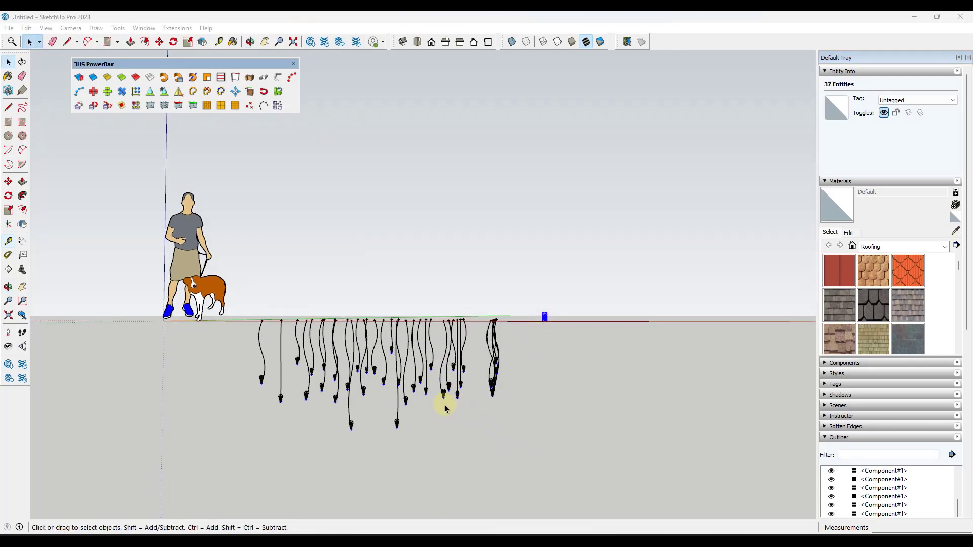
Step: Open one bulb copy for editing and select its bulb group for scaling
scroll(546, 328, up, 4)
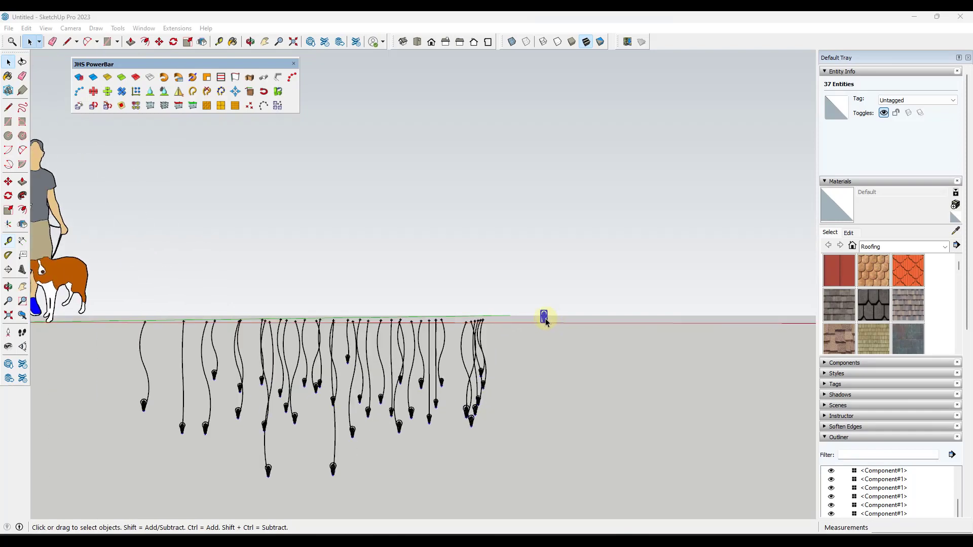
mouse_move(532, 331)
middle_down()
mouse_move(556, 321)
mouse_move(532, 317)
middle_up()
double_click(531, 315)
drag(506, 286, 579, 369)
key(s)
middle_drag(561, 311, 479, 363)
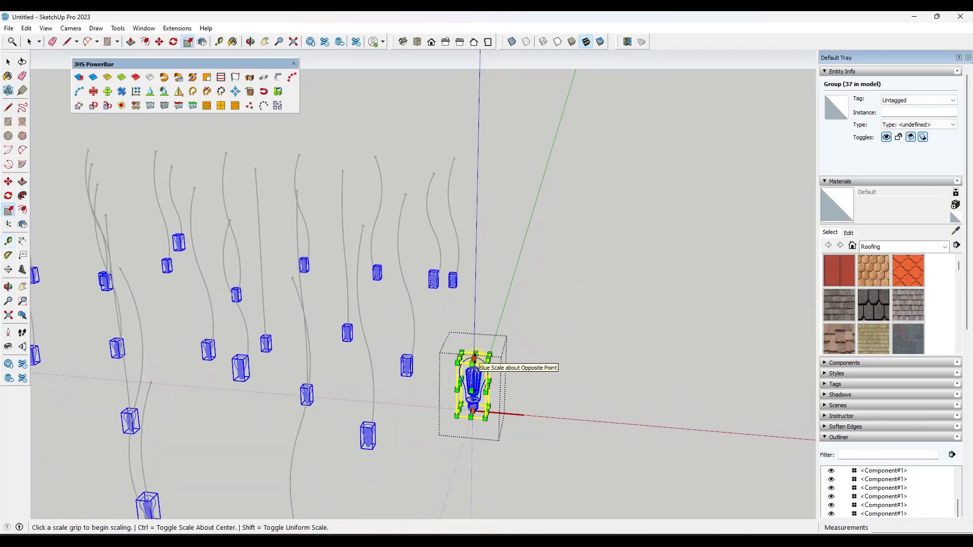
Step: Scale the bulb group by -1 along blue to flip it upside down
click(479, 363)
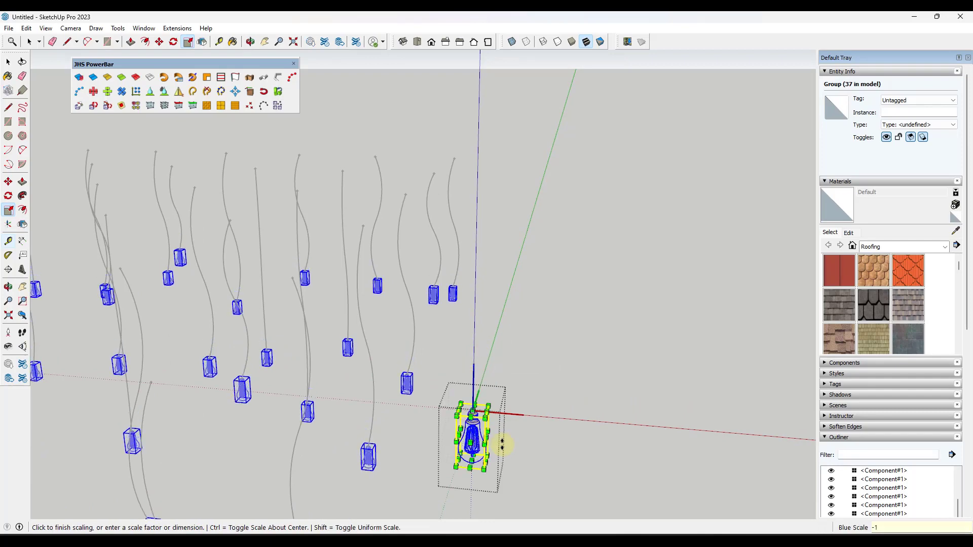
click(503, 444)
key(space)
click(518, 320)
Step: Box-select the guide points at the tops of the cords
middle_drag(574, 301, 473, 306)
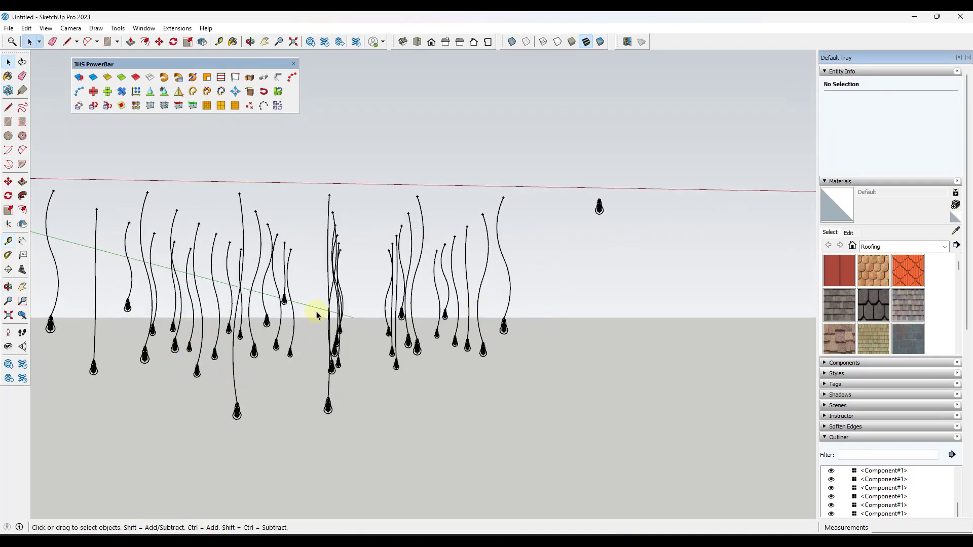
middle_drag(317, 314, 293, 297)
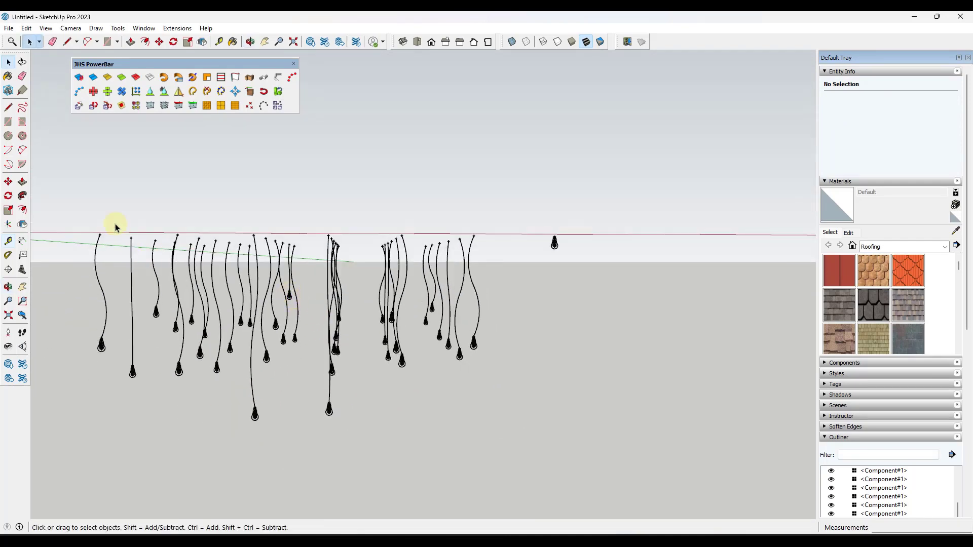
drag(74, 212, 501, 258)
middle_drag(325, 268, 282, 289)
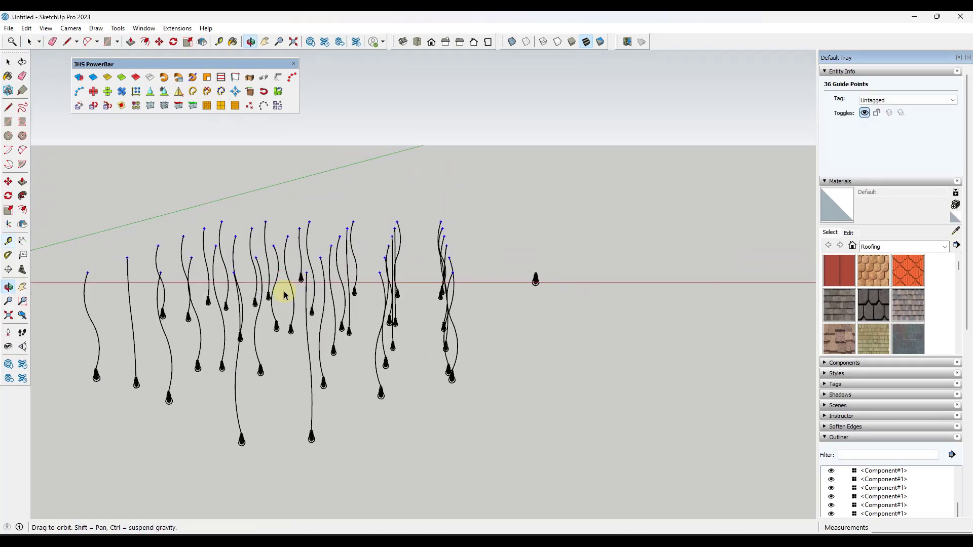
Step: Connect the top guide points with lines into a grid and select the grid group
click(264, 107)
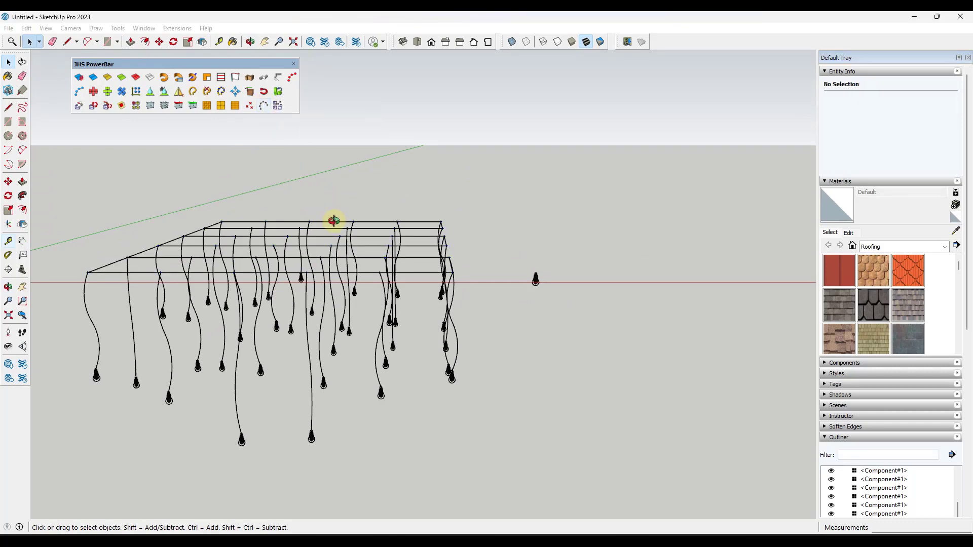
mouse_move(333, 220)
middle_down()
mouse_move(323, 333)
mouse_move(269, 378)
mouse_move(245, 337)
mouse_move(284, 313)
mouse_move(374, 348)
mouse_move(404, 335)
mouse_move(211, 306)
mouse_move(181, 231)
middle_up()
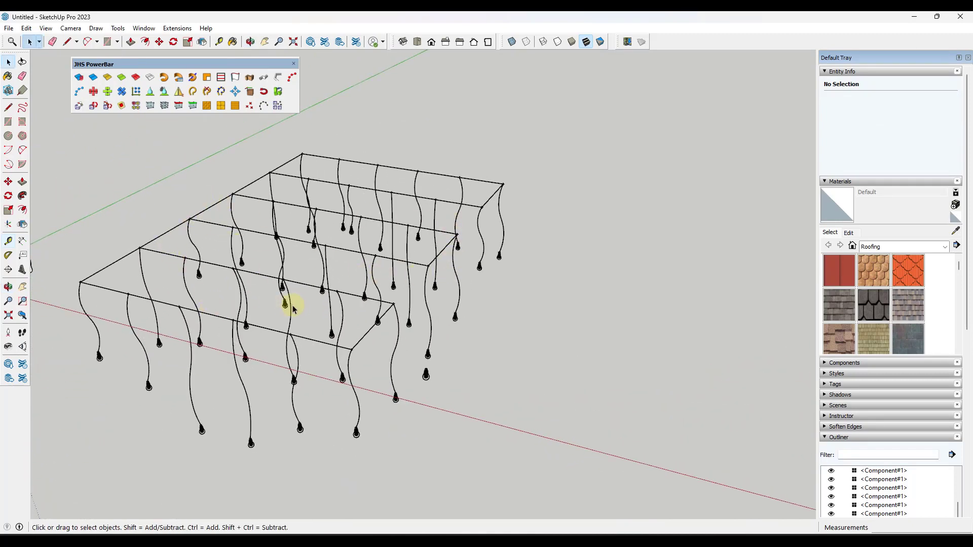
middle_drag(293, 309, 267, 274)
click(263, 270)
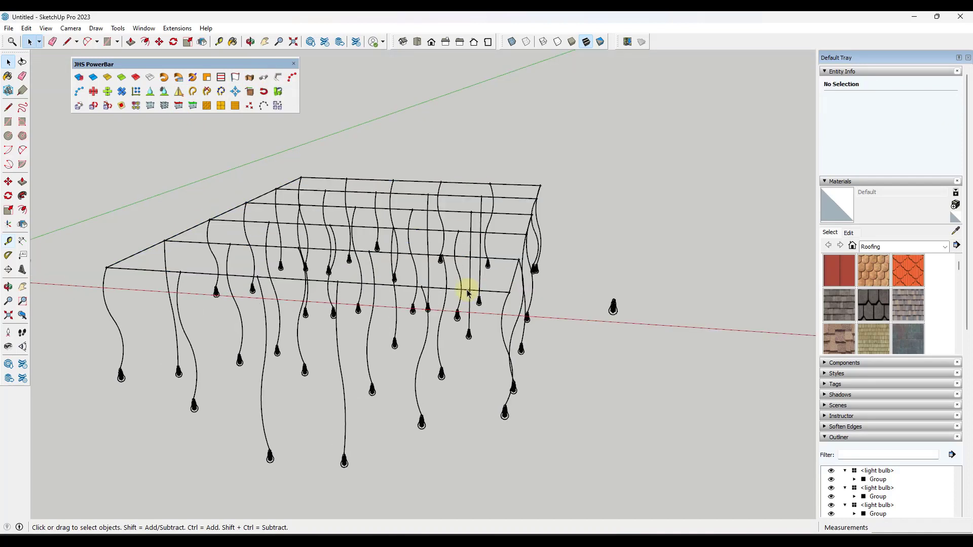
Step: Convert the grid group's lines into tubes with diameter 1/8 and precision 6
double_click(467, 291)
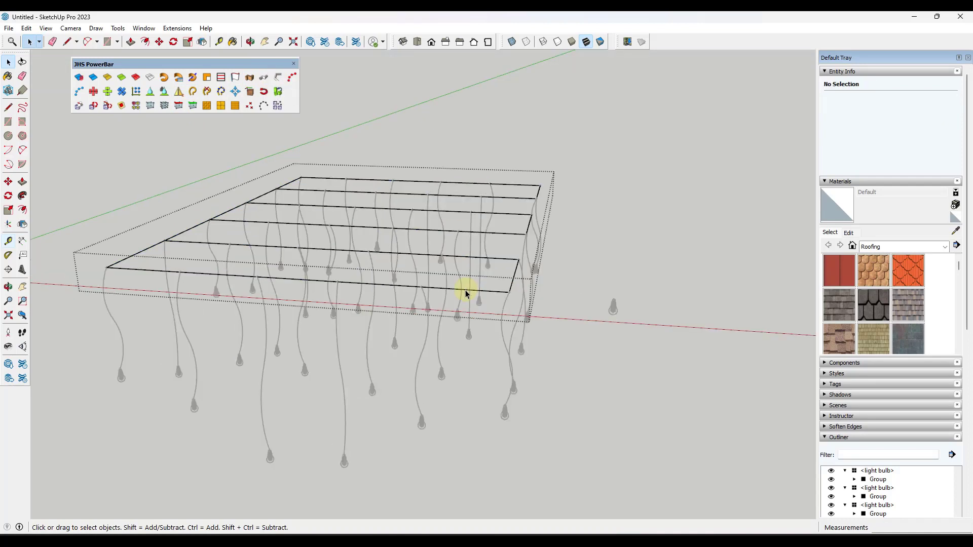
click(280, 82)
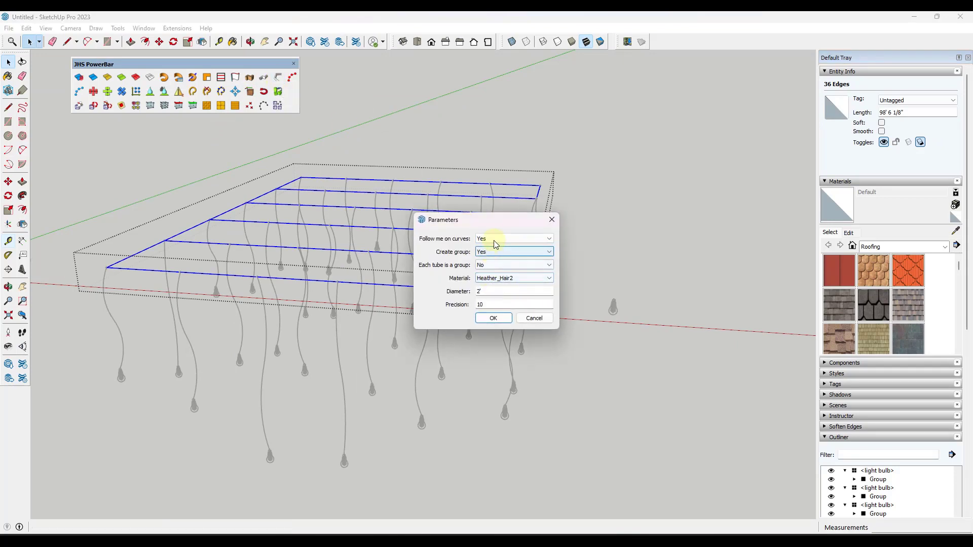
double_click(537, 292)
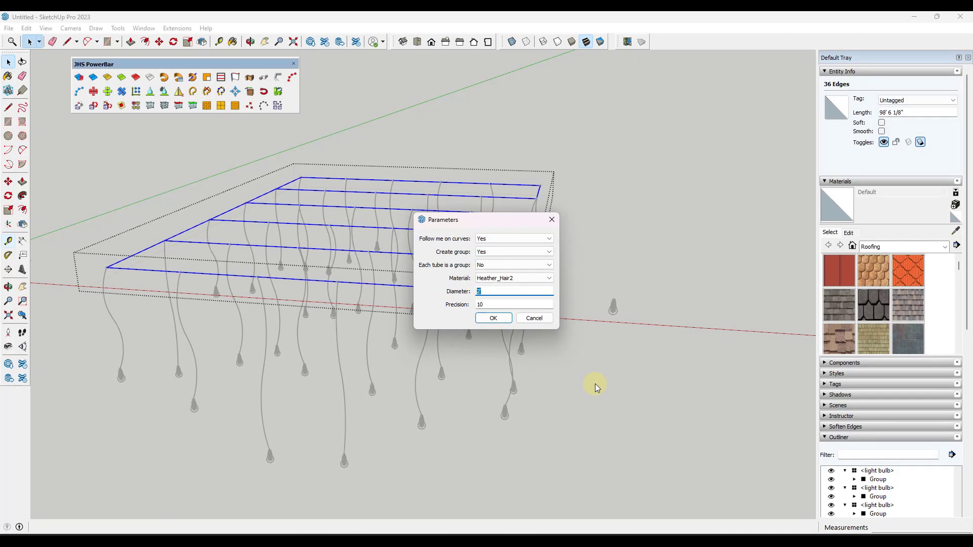
text(1/8)
key(Tab)
text(6)
click(491, 318)
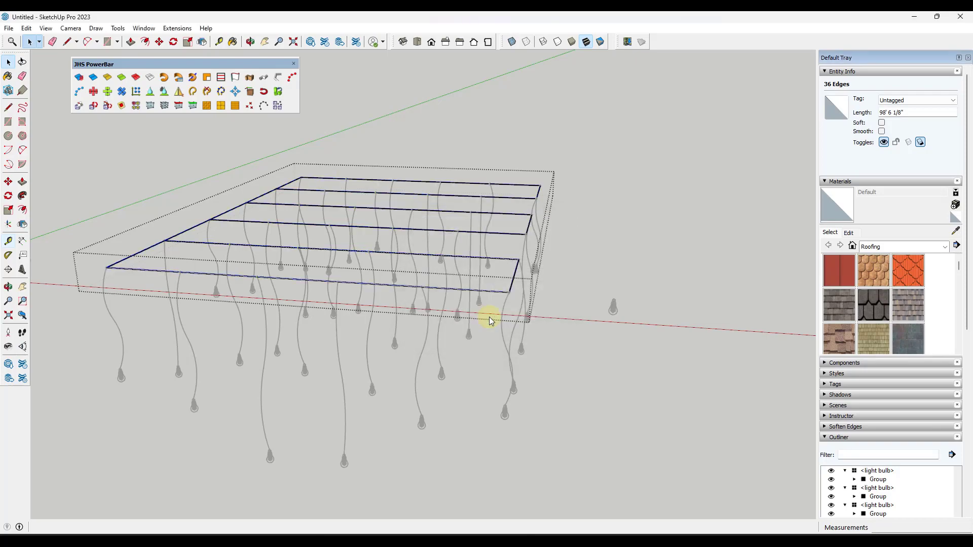
scroll(488, 315, up, 5)
Step: Inside a cord component, select the whole wavy curve and convert it to tubes with Lines to Tube
scroll(484, 295, up, 4)
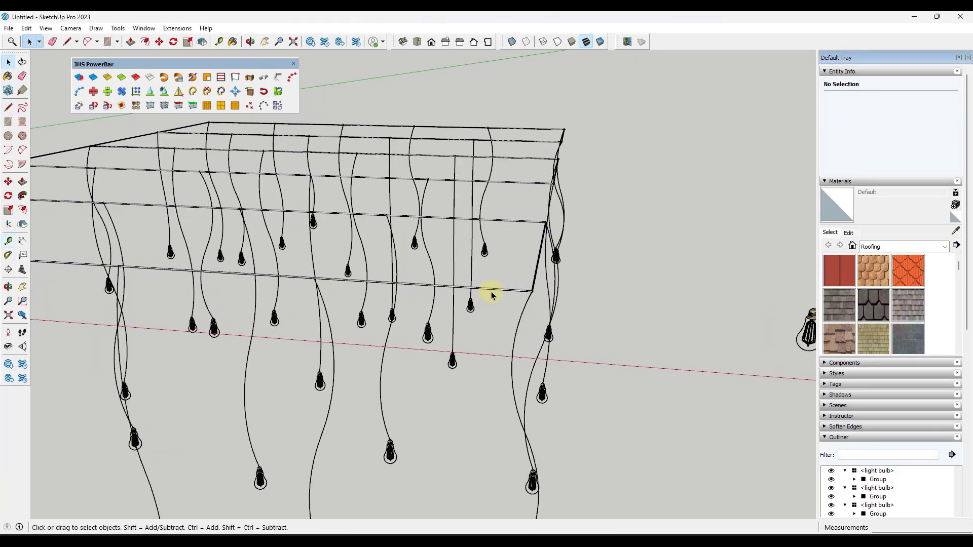
click(489, 290)
middle_drag(489, 291, 426, 327)
middle_drag(428, 284, 425, 287)
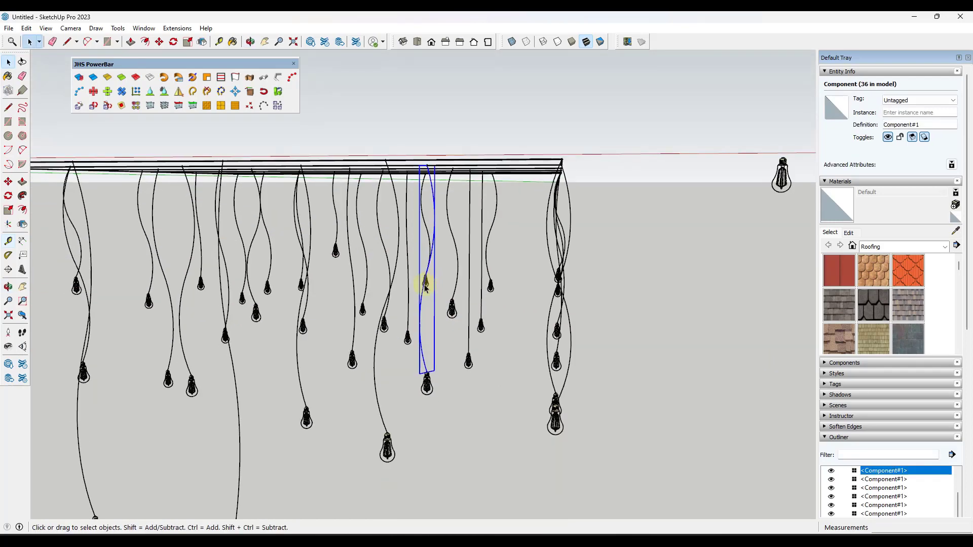
double_click(428, 264)
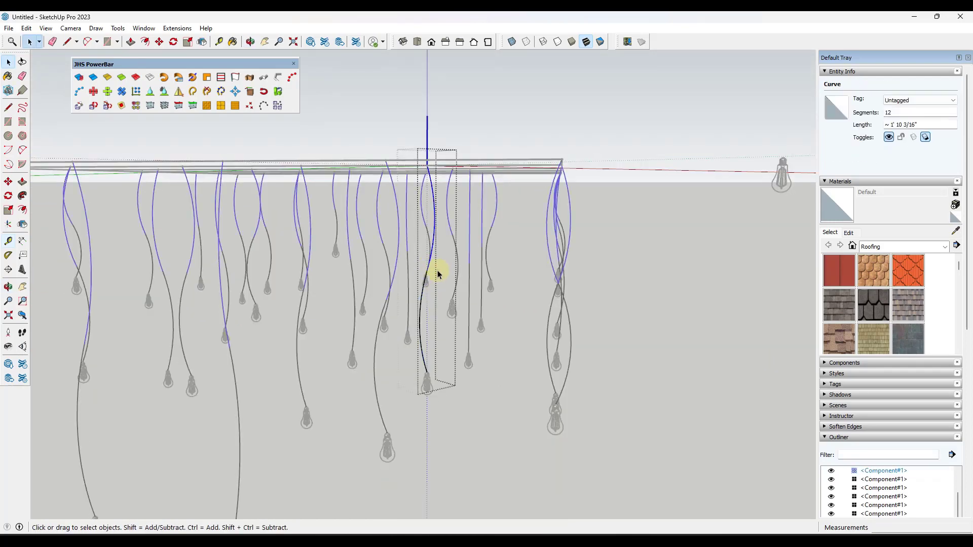
triple_click(424, 292)
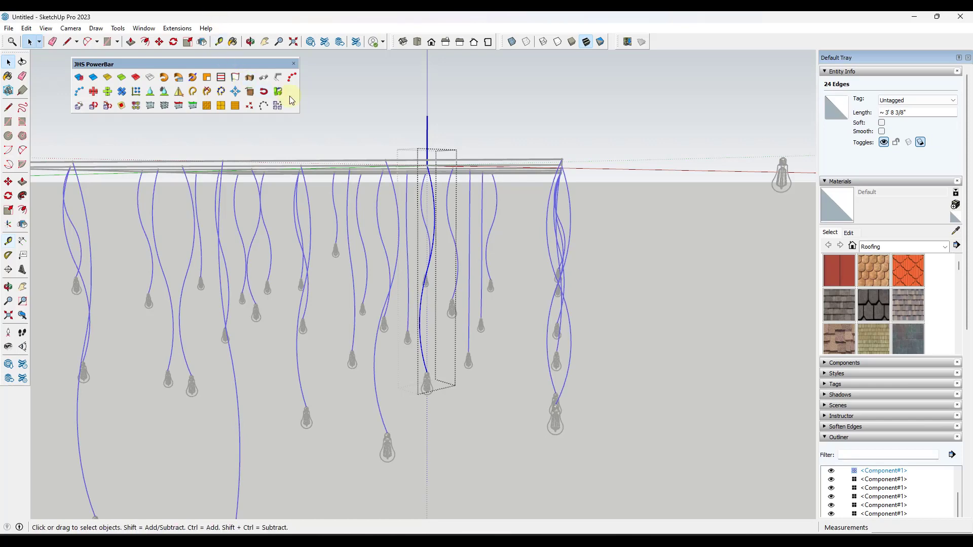
middle_drag(546, 259, 279, 157)
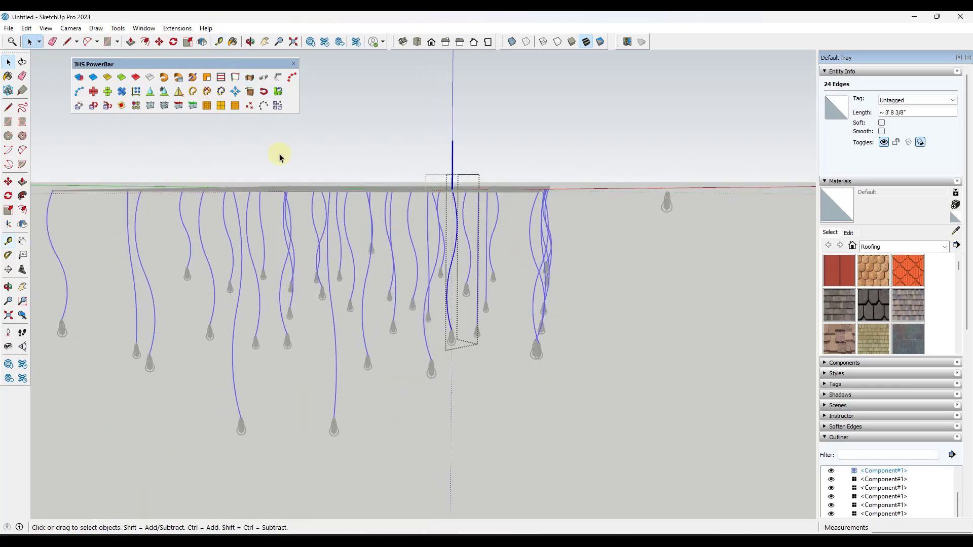
click(278, 79)
click(494, 319)
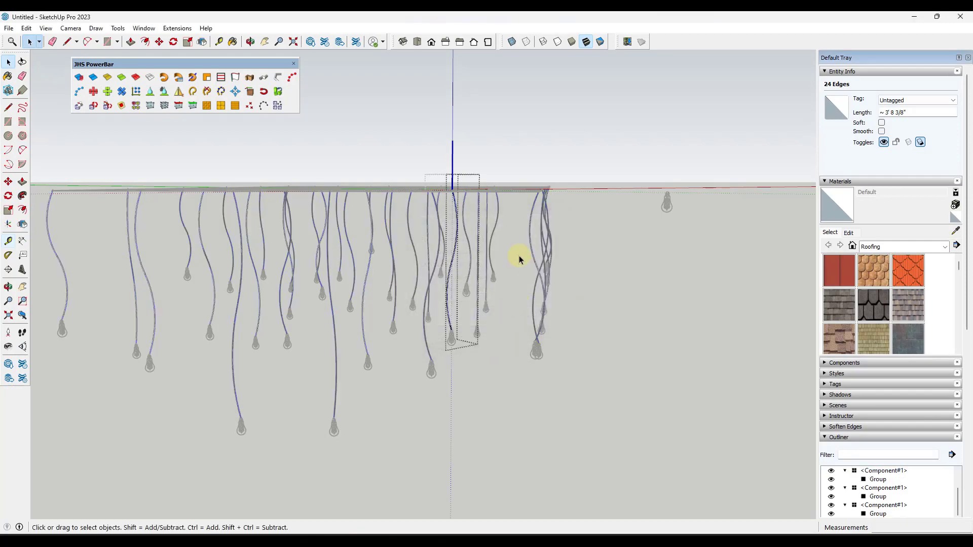
click(500, 263)
middle_drag(500, 264, 388, 254)
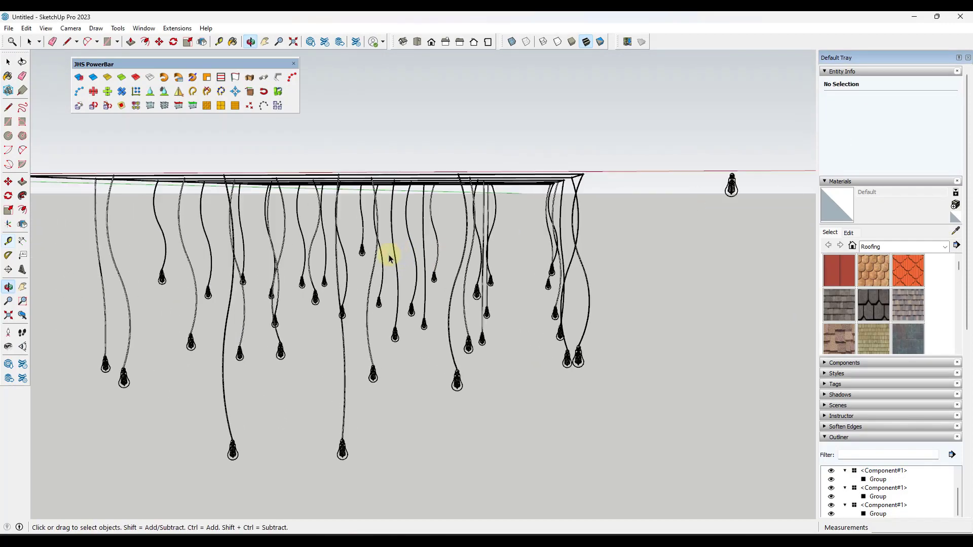
scroll(382, 256, up, 5)
scroll(381, 257, up, 10)
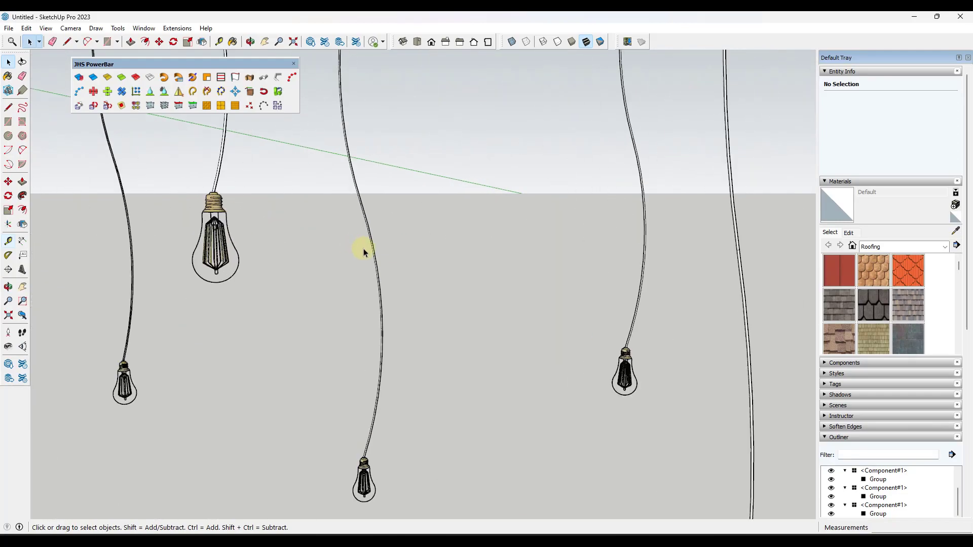
scroll(389, 247, down, 10)
middle_drag(380, 229, 428, 306)
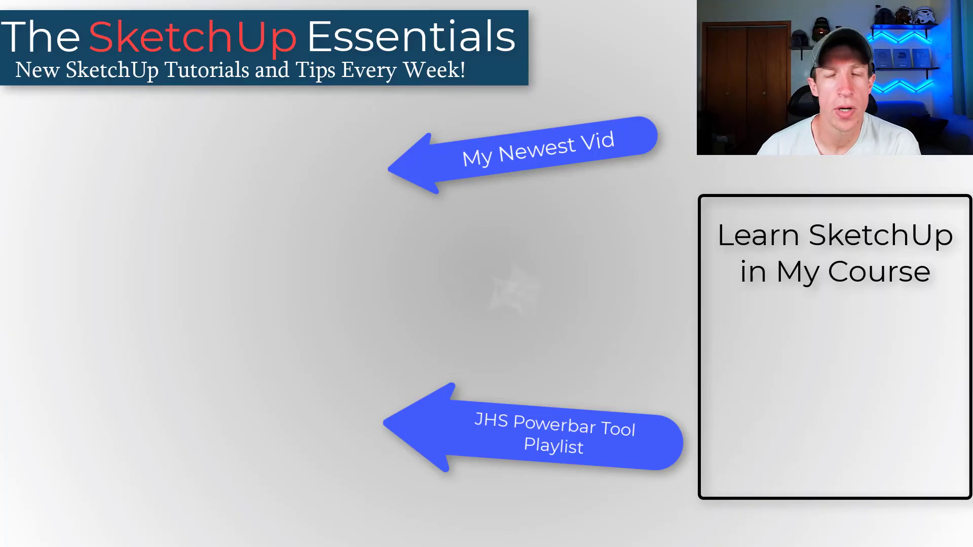